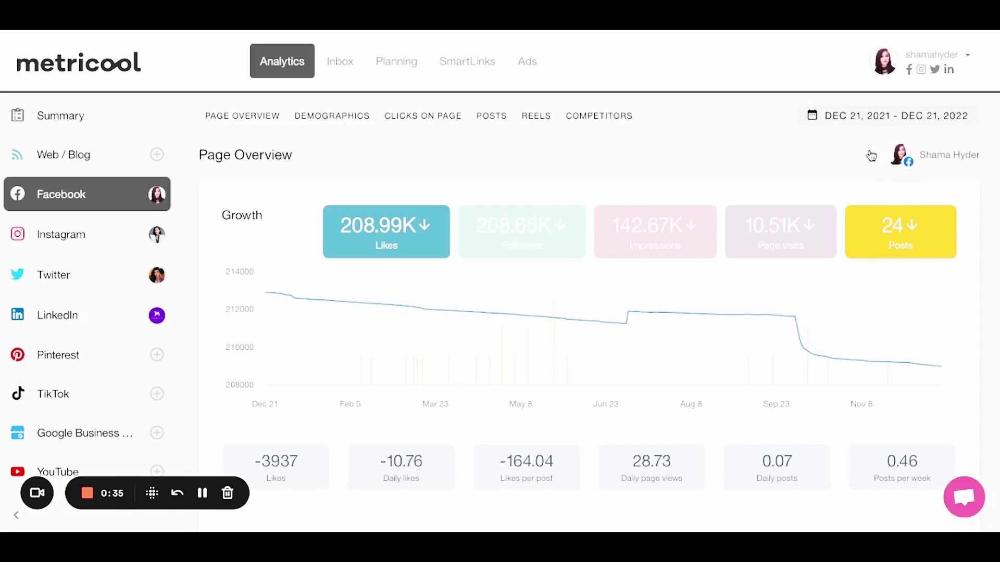
Apply the Last 12 Months period and scroll through the Facebook analytics sections.
left_click(885, 115)
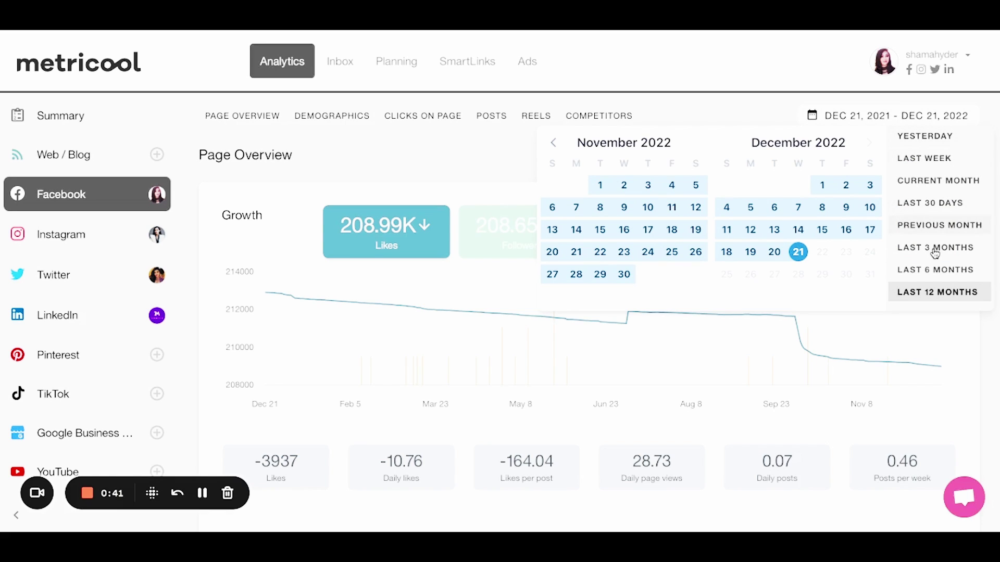
left_click(939, 326)
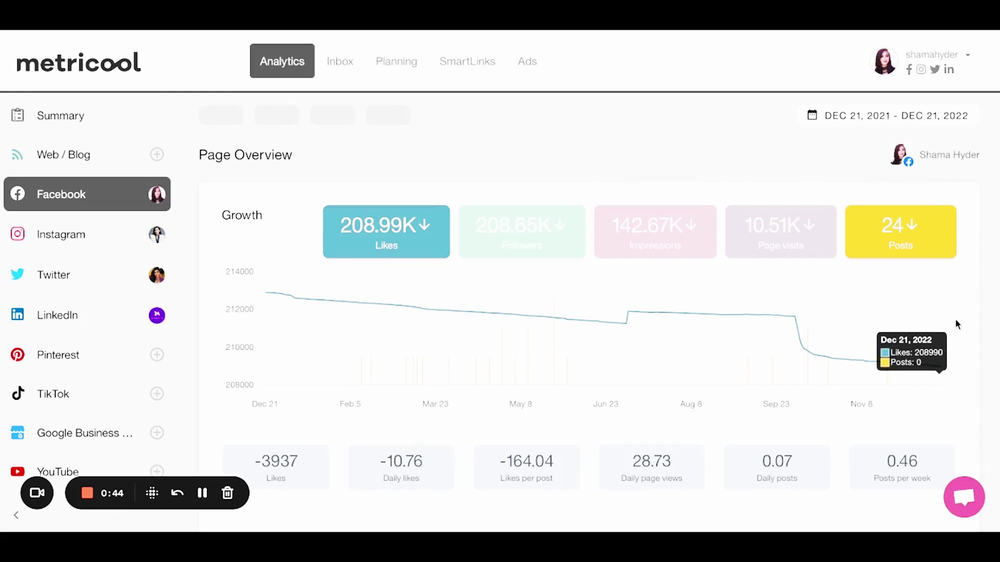
scroll(955, 318, "down", 5)
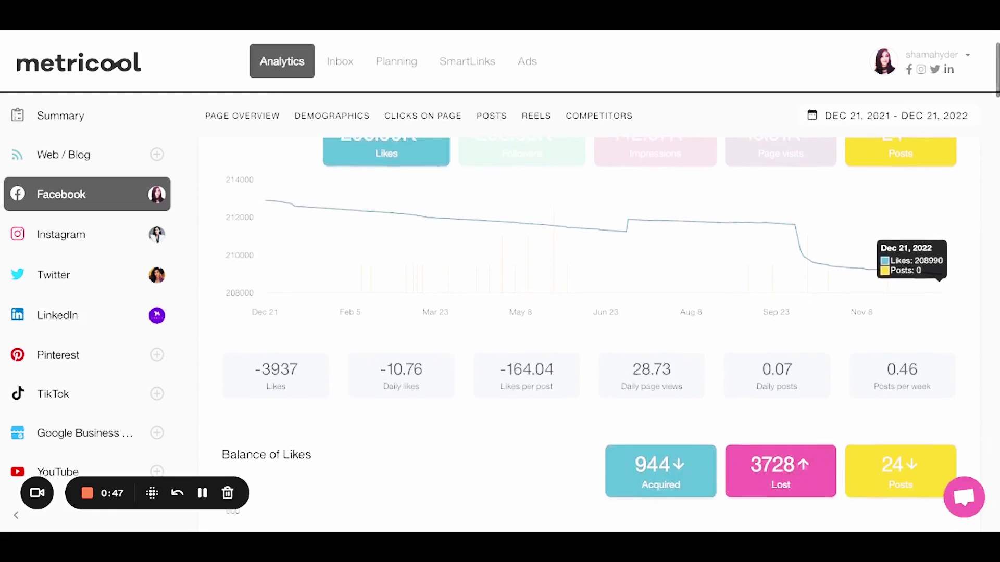
scroll(589, 333, "down", 8)
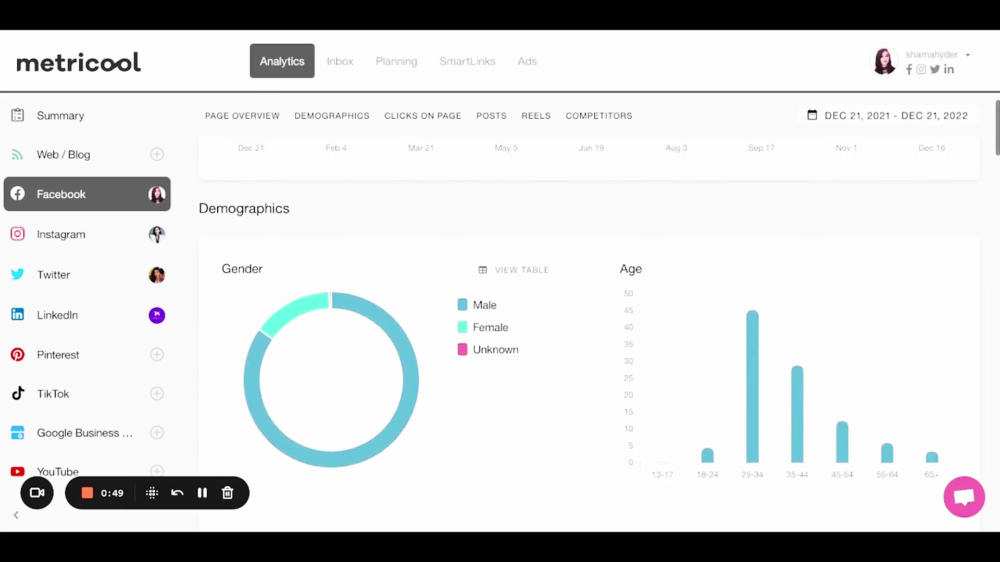
scroll(588, 333, "up", 2)
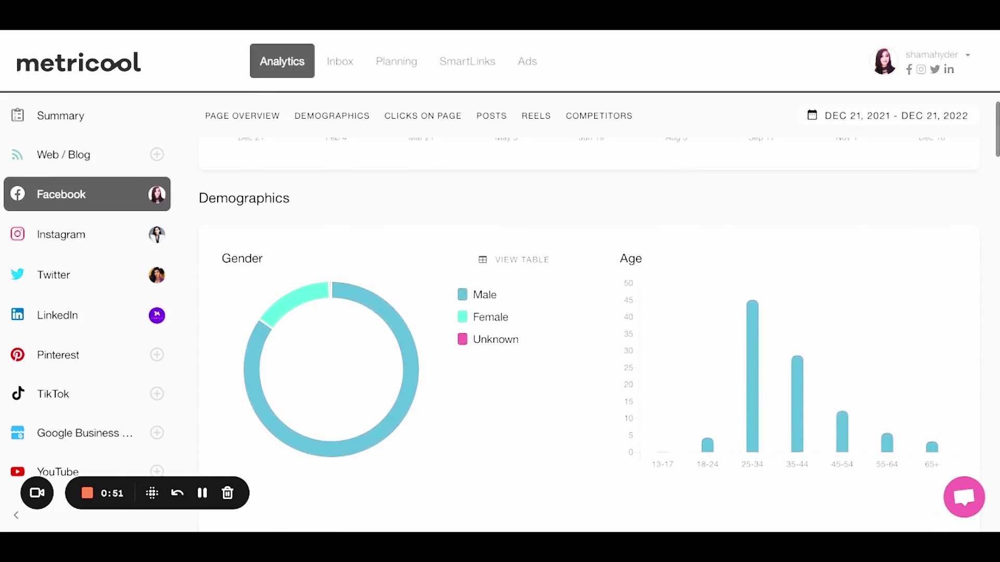
scroll(588, 334, "down", 6)
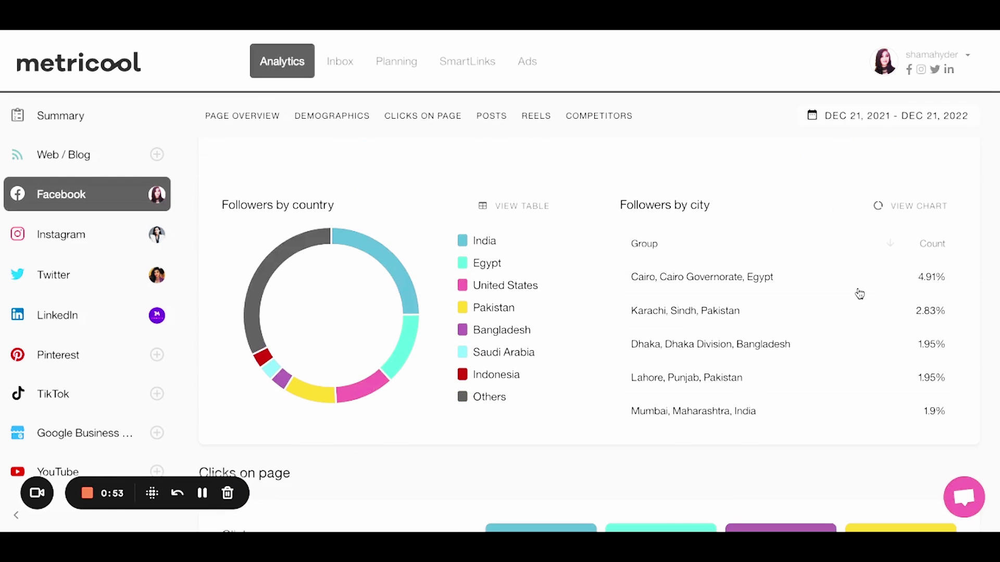
scroll(857, 293, "down", 5)
scroll(840, 429, "down", 10)
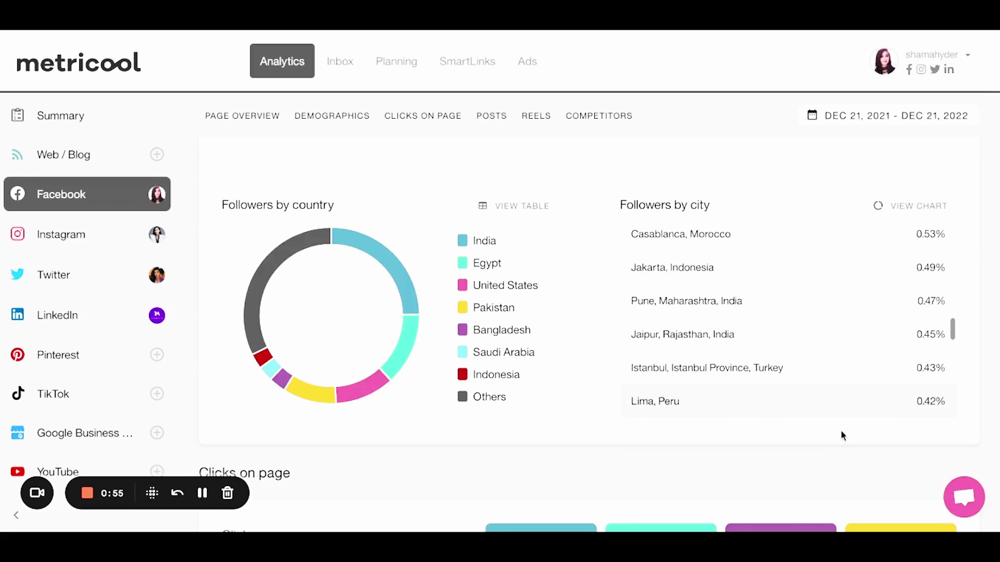
scroll(830, 508, "down", 5)
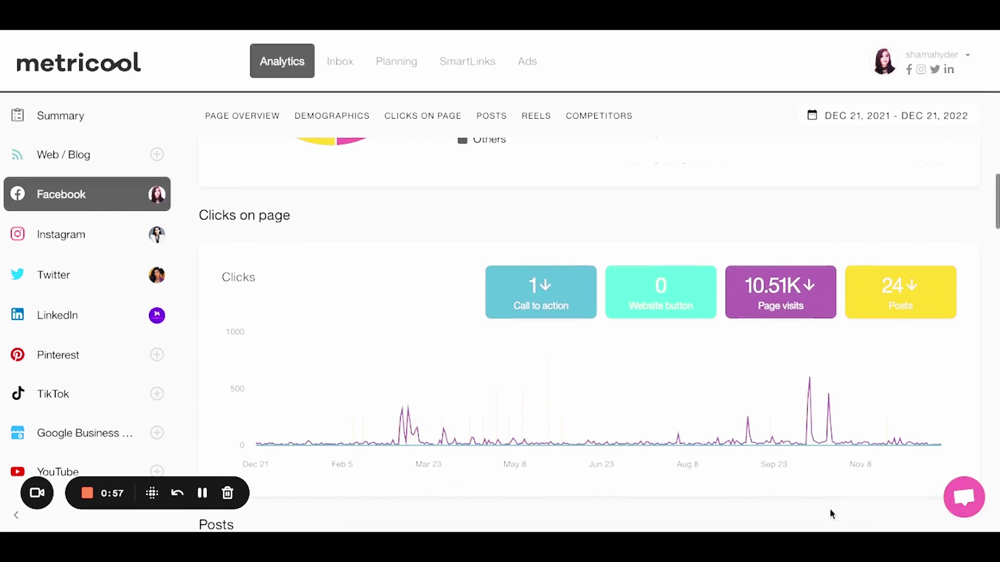
scroll(860, 351, "down", 1)
scroll(862, 350, "down", 5)
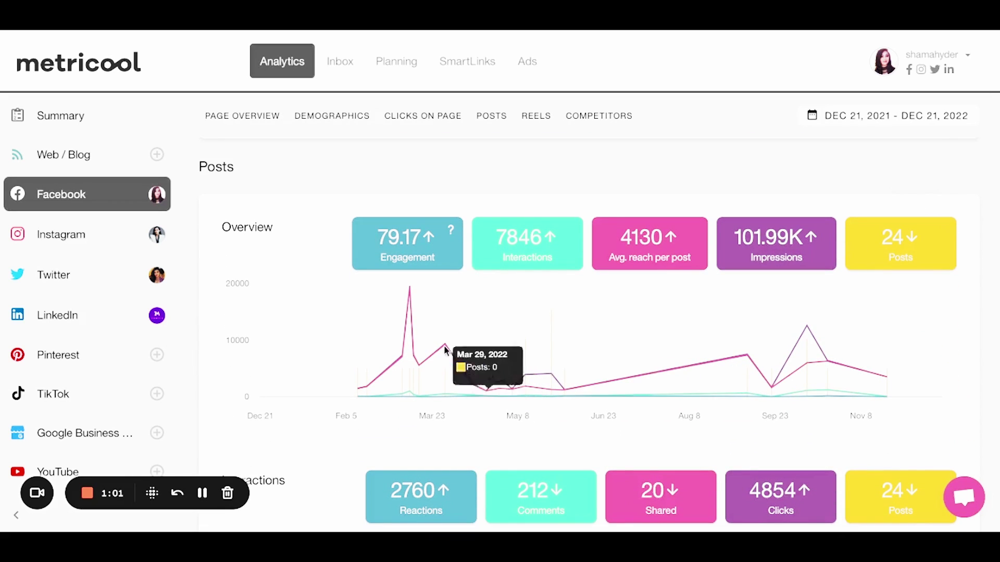
scroll(593, 338, "down", 4)
scroll(591, 338, "down", 10)
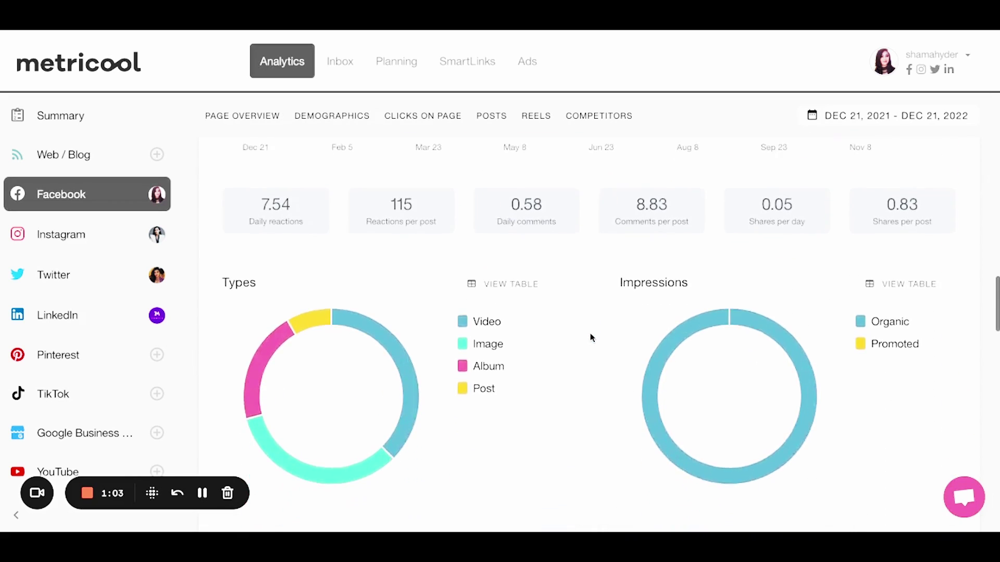
Scroll down to the Facebook Competitors section, then switch to Instagram analytics.
scroll(592, 338, "up", 4)
scroll(591, 338, "up", 1)
scroll(591, 338, "down", 1)
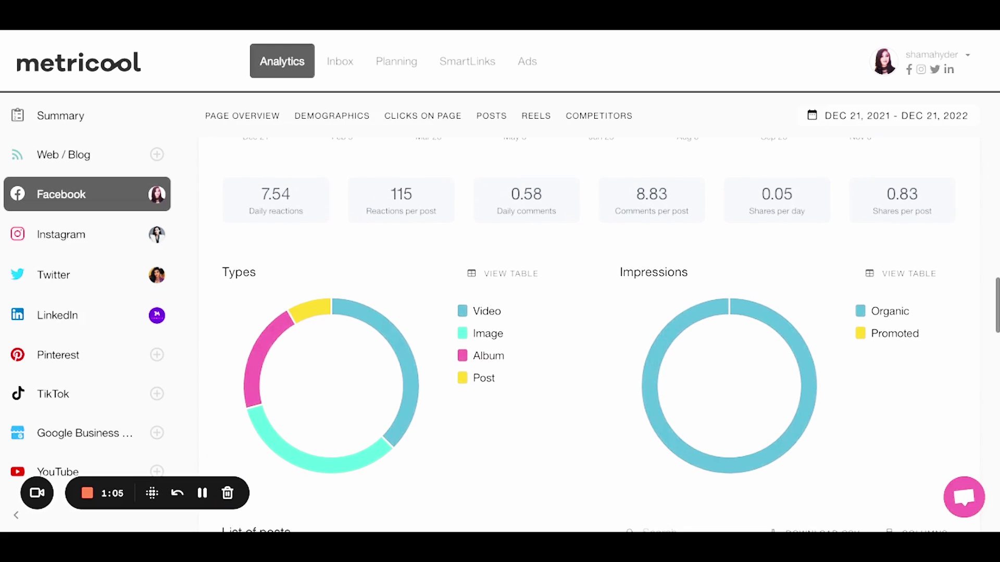
scroll(611, 335, "down", 8)
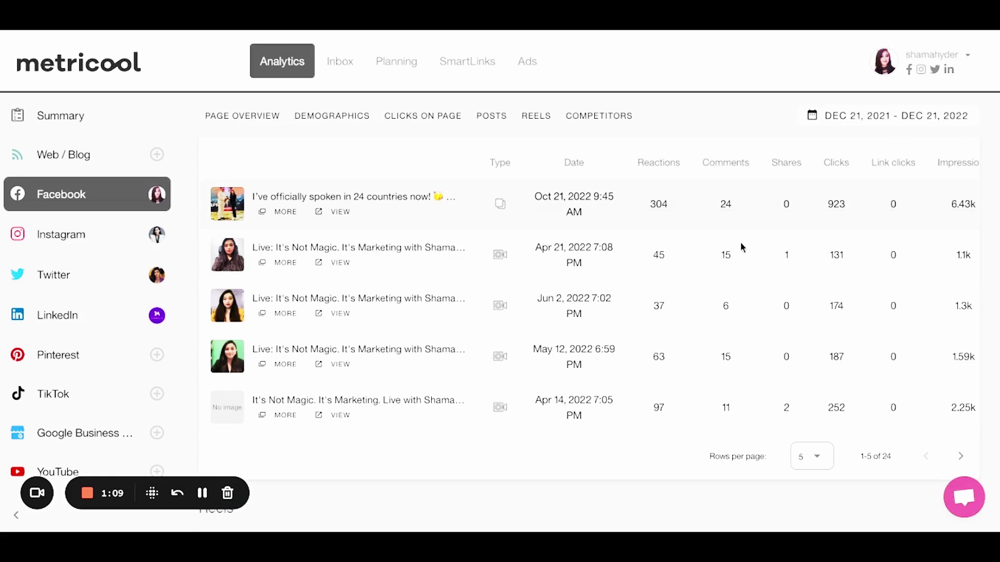
scroll(466, 358, "down", 12)
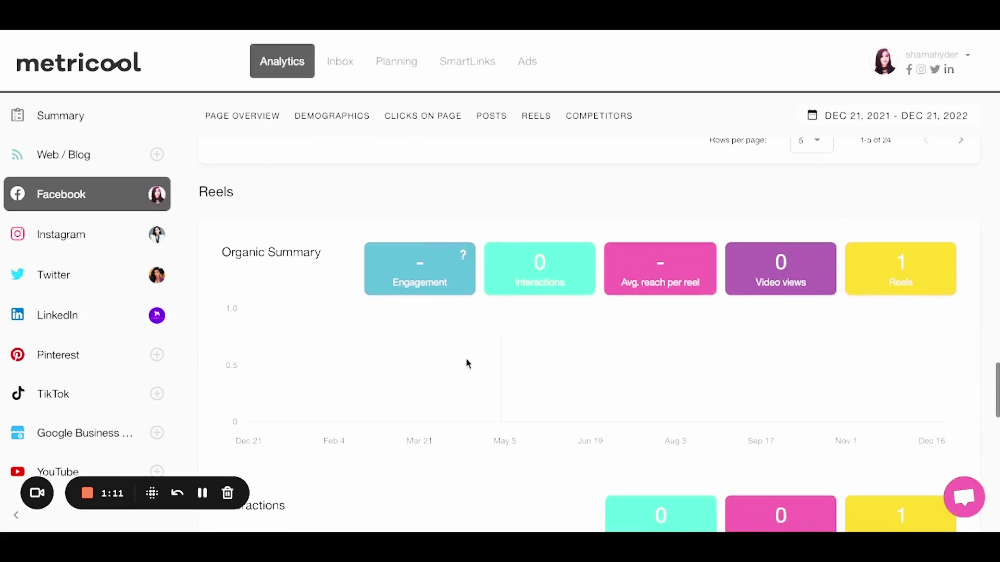
scroll(588, 334, "down", 8)
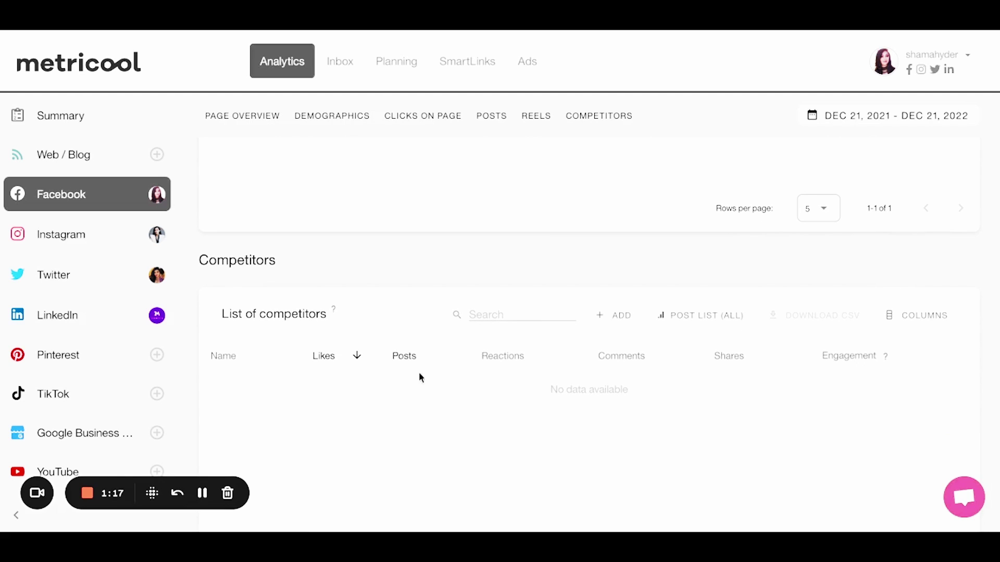
scroll(403, 412, "down", 1)
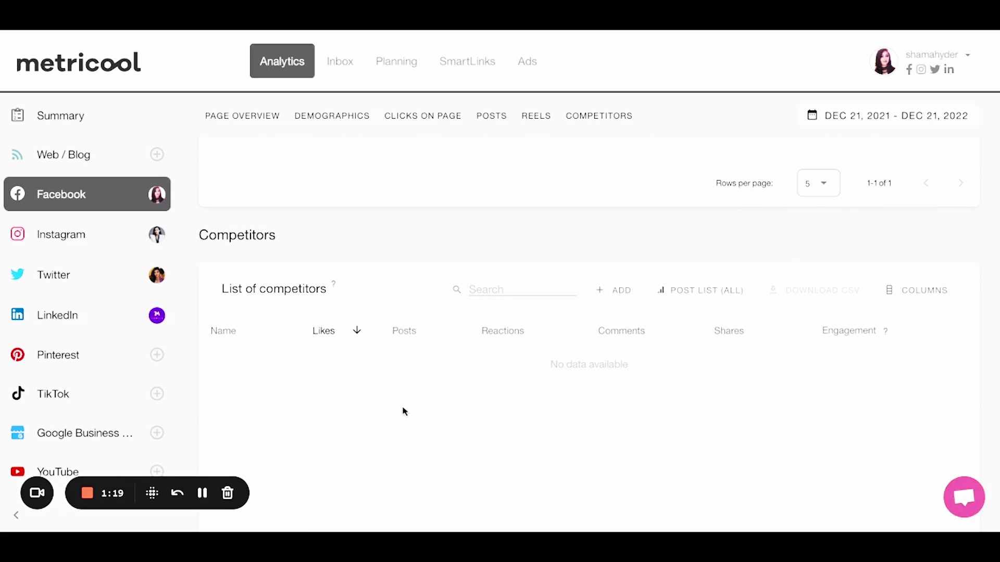
scroll(404, 411, "down", 3)
scroll(404, 411, "up", 1)
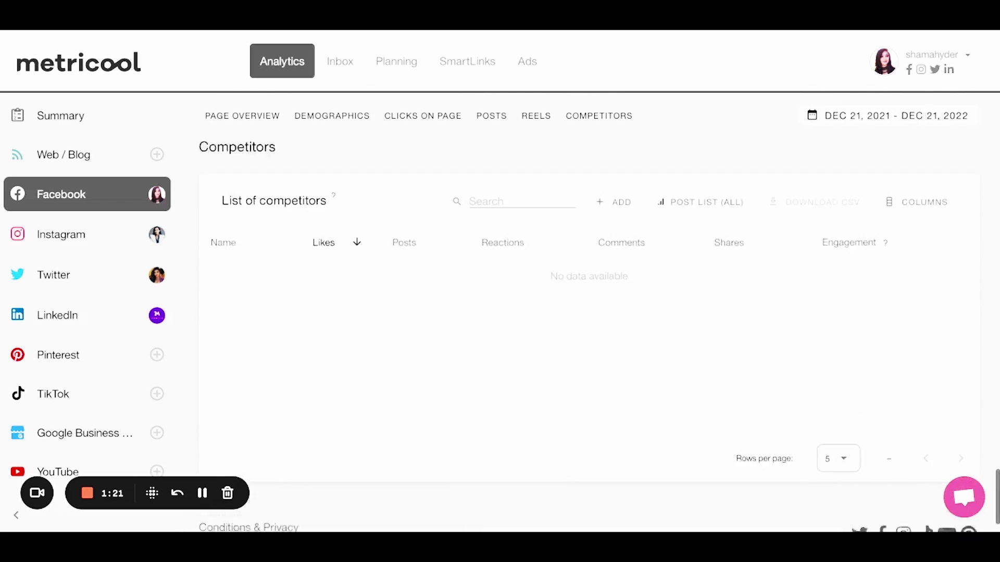
scroll(588, 312, "up", 2)
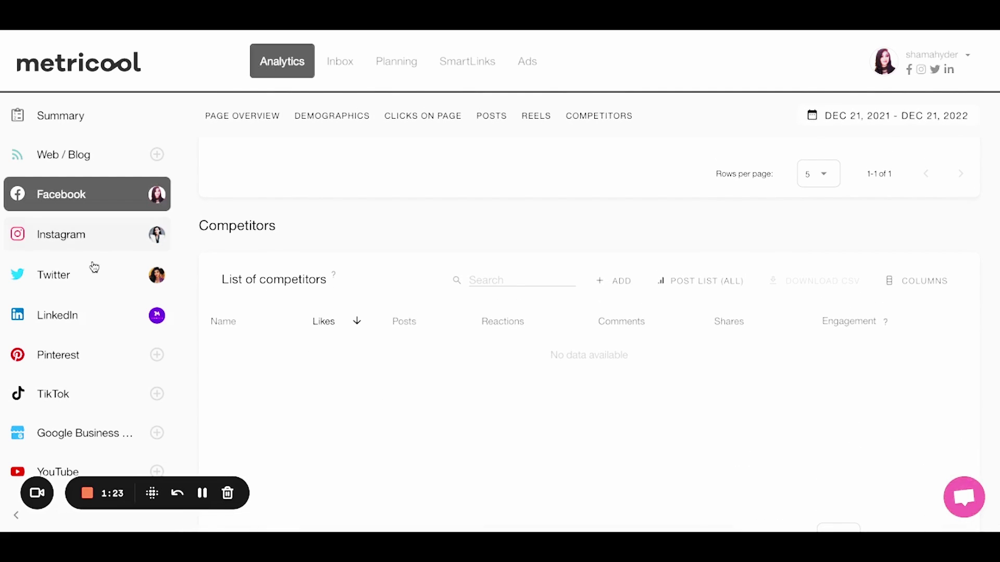
left_click(73, 236)
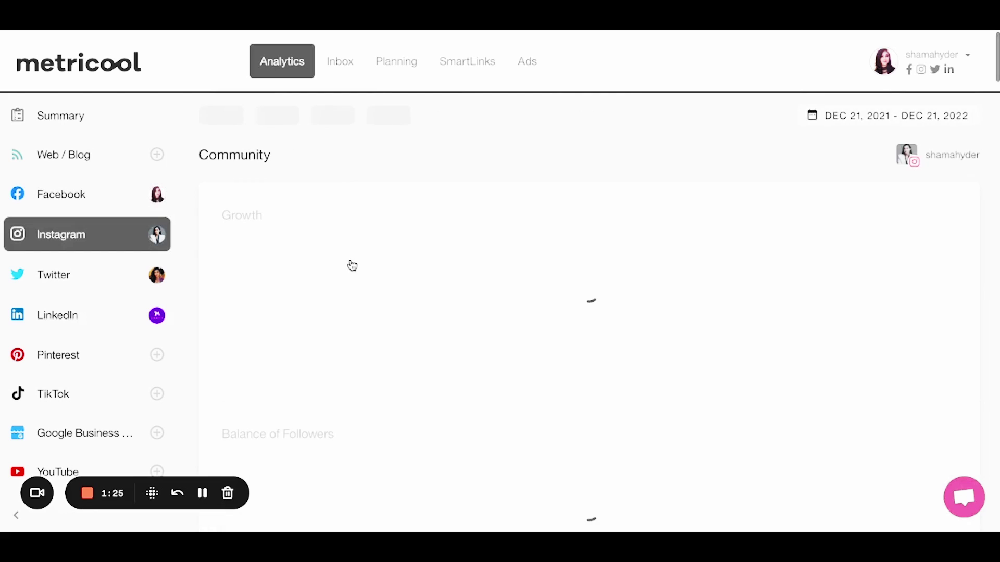
Scroll past the 876 tweets ranked by impressions to the empty Twitter Competitors list.
scroll(350, 263, "down", 10)
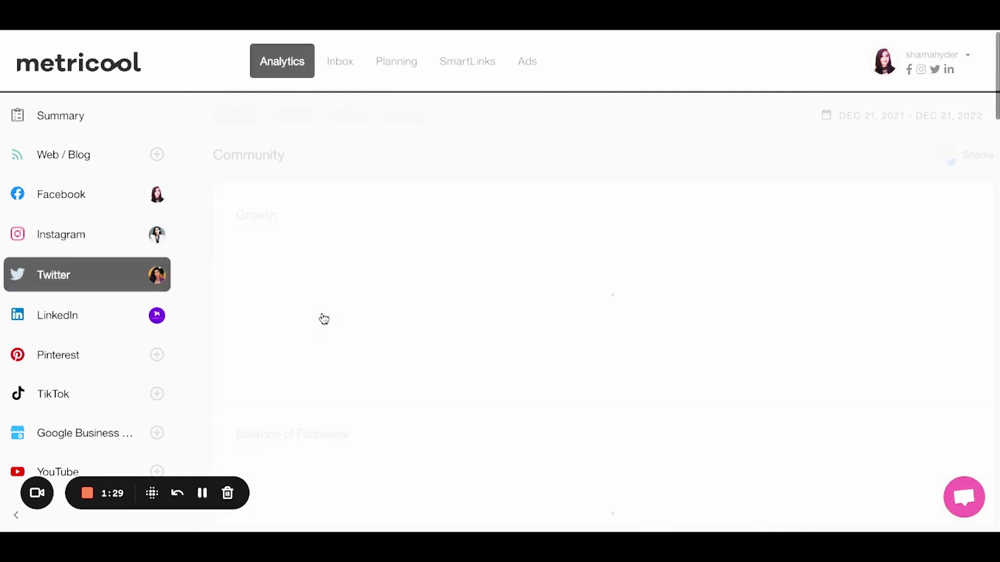
scroll(588, 261, "down", 2)
scroll(337, 306, "down", 6)
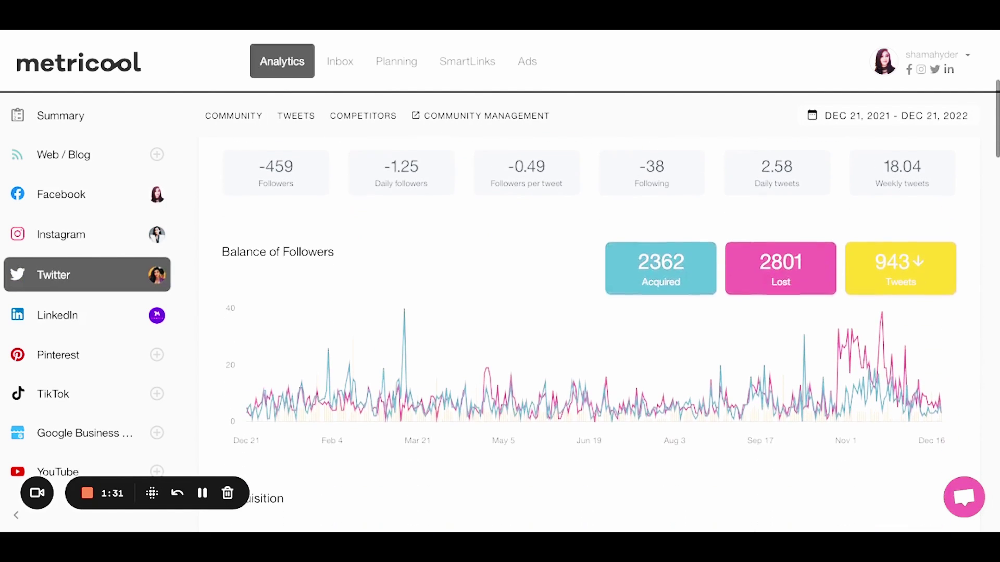
scroll(349, 294, "down", 7)
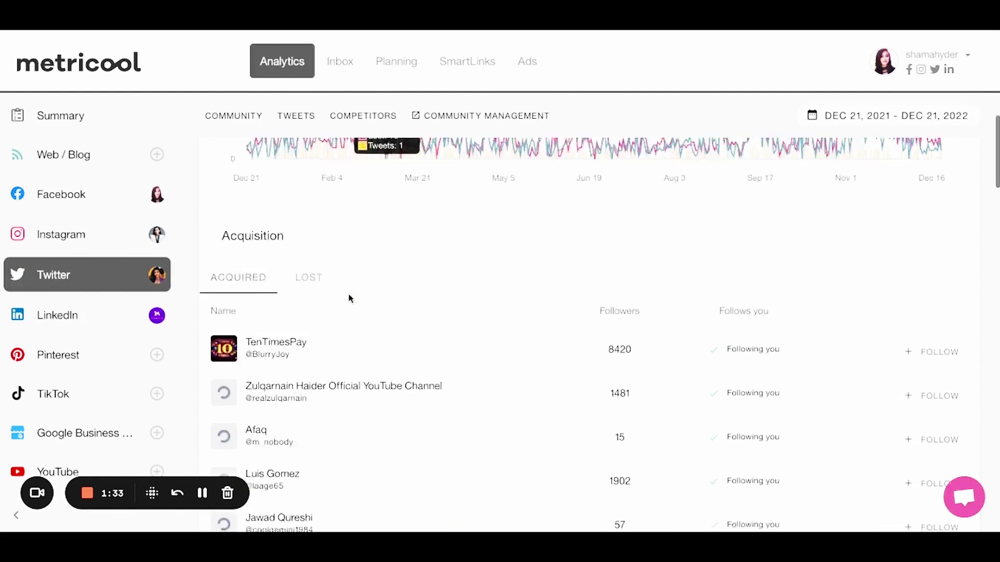
scroll(349, 293, "up", 2)
scroll(348, 294, "down", 10)
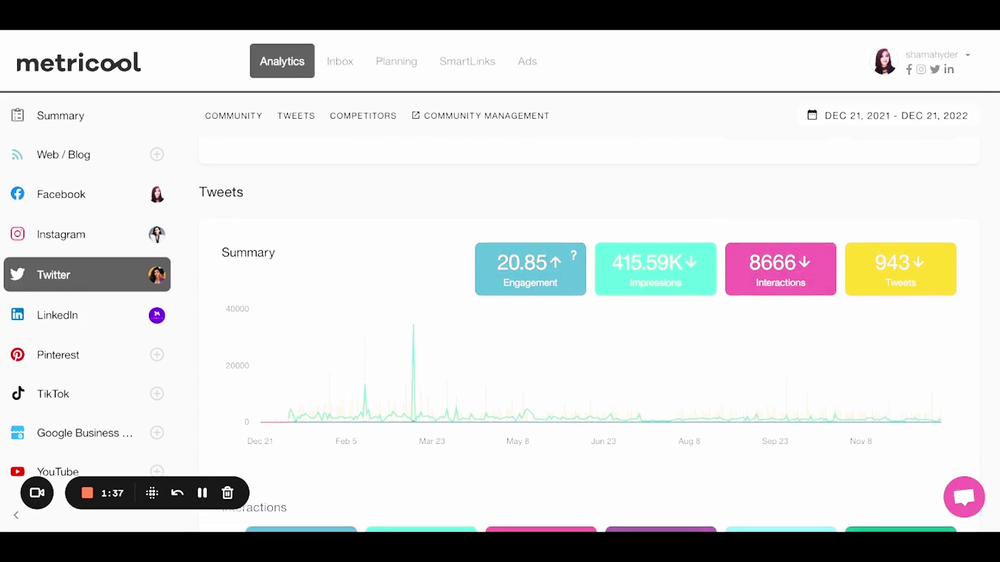
scroll(589, 345, "down", 12)
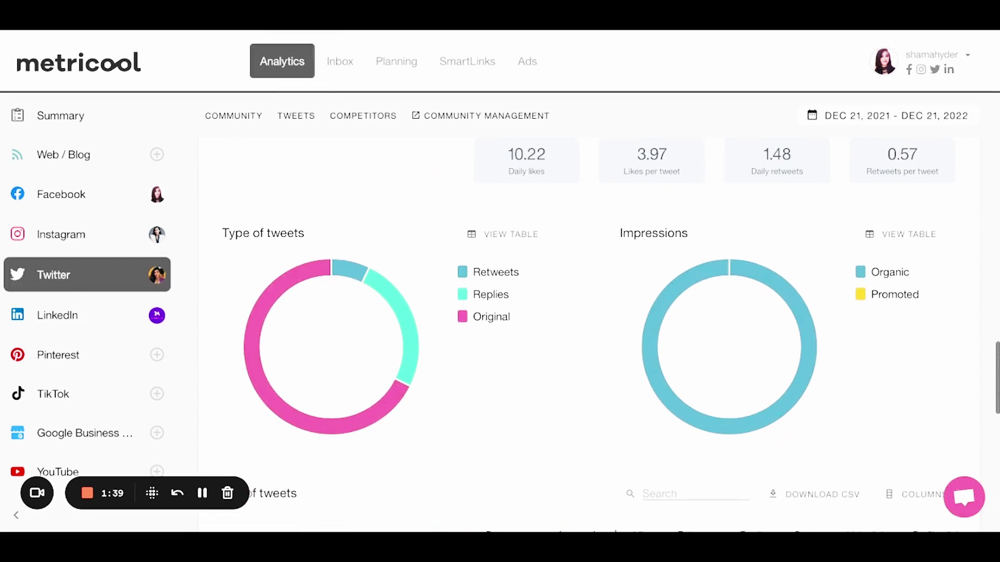
scroll(589, 345, "down", 6)
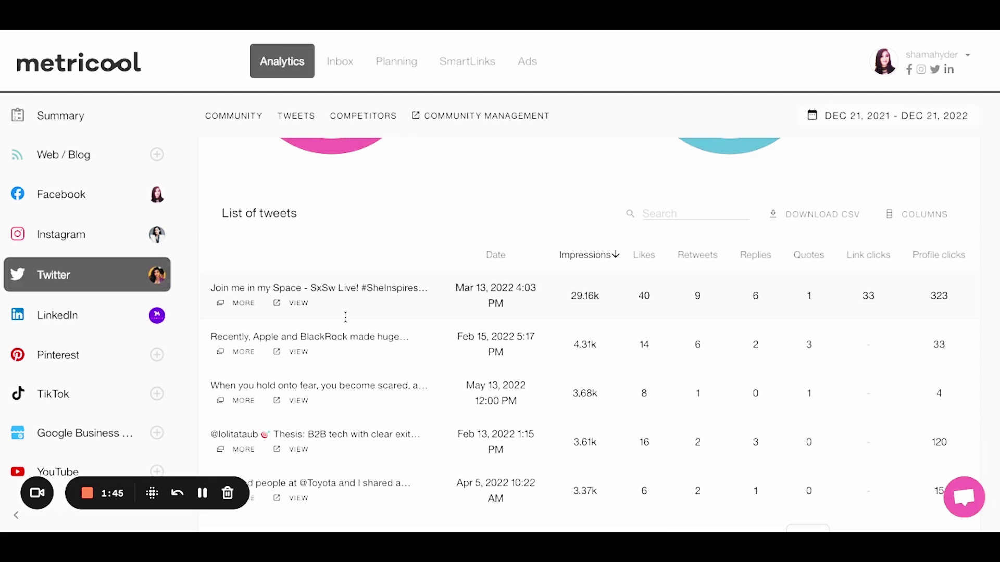
scroll(344, 329, "down", 1)
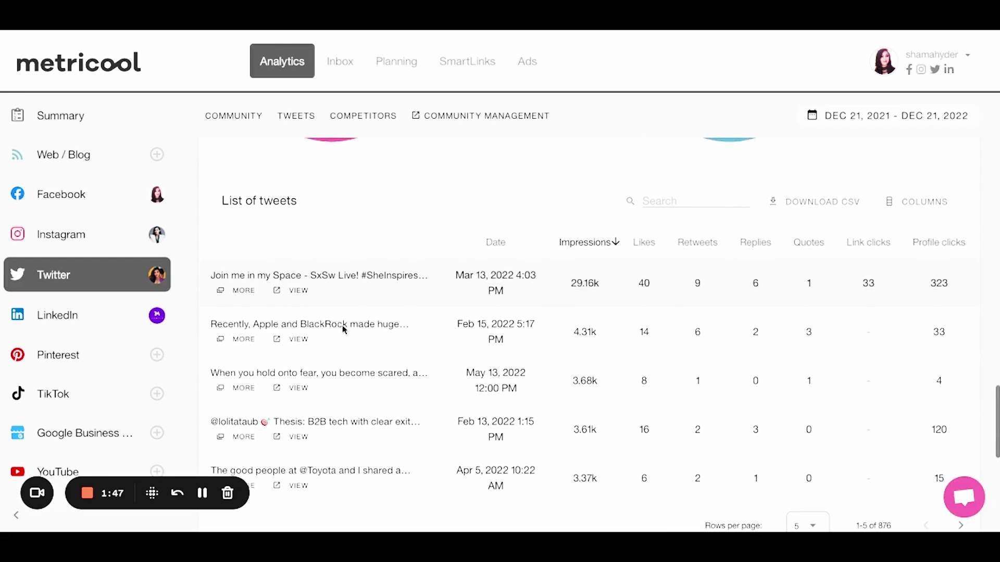
scroll(647, 335, "down", 2)
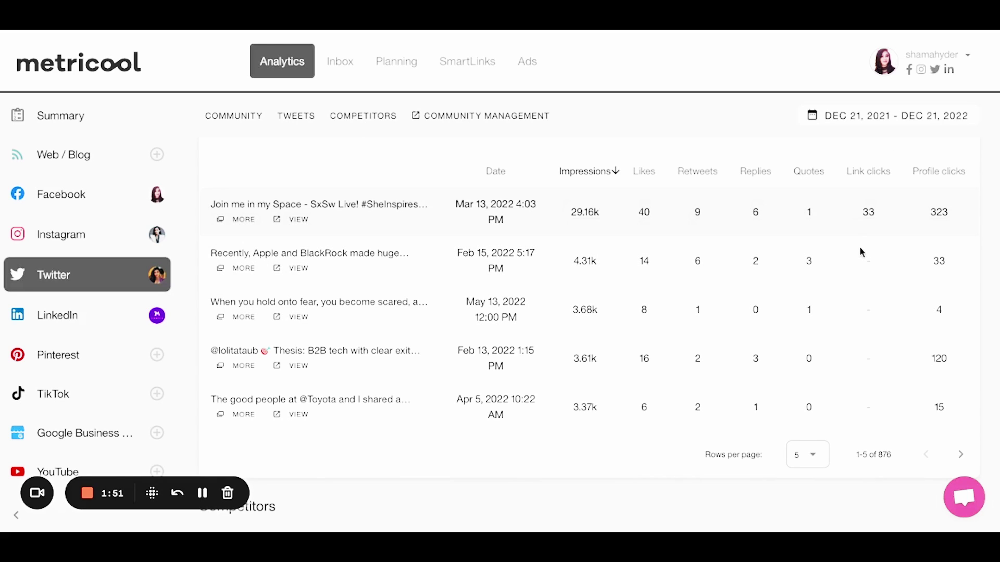
scroll(859, 250, "down", 6)
scroll(858, 249, "down", 1)
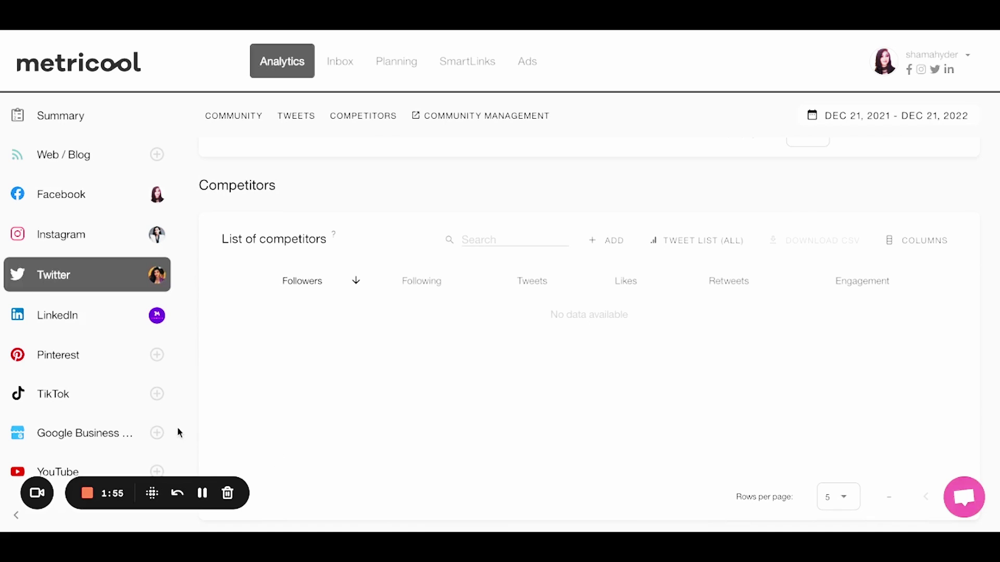
Scroll the Summary analytics (276.73K total followers) down through Posts and back up to Account.
scroll(70, 398, "down", 5)
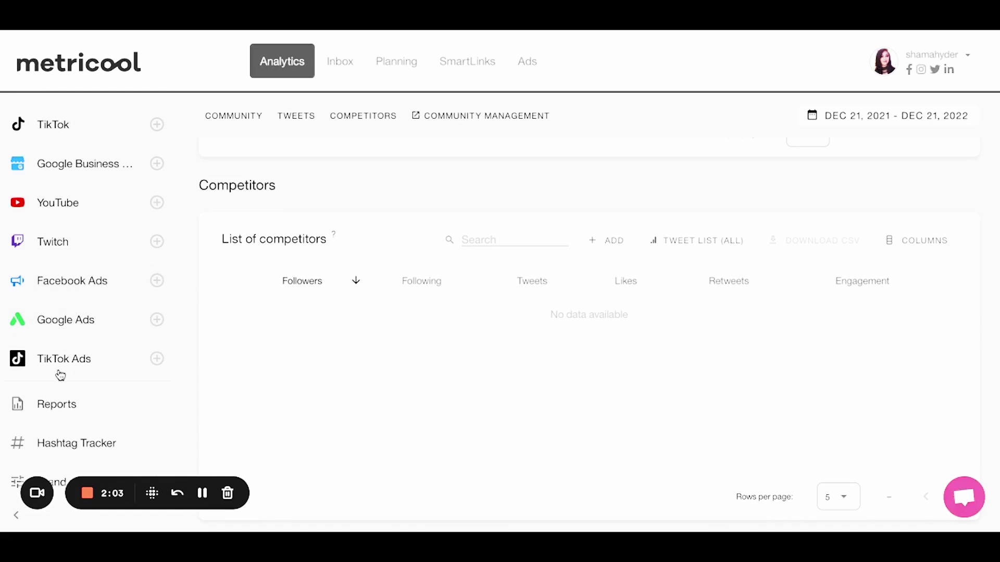
scroll(58, 317, "up", 5)
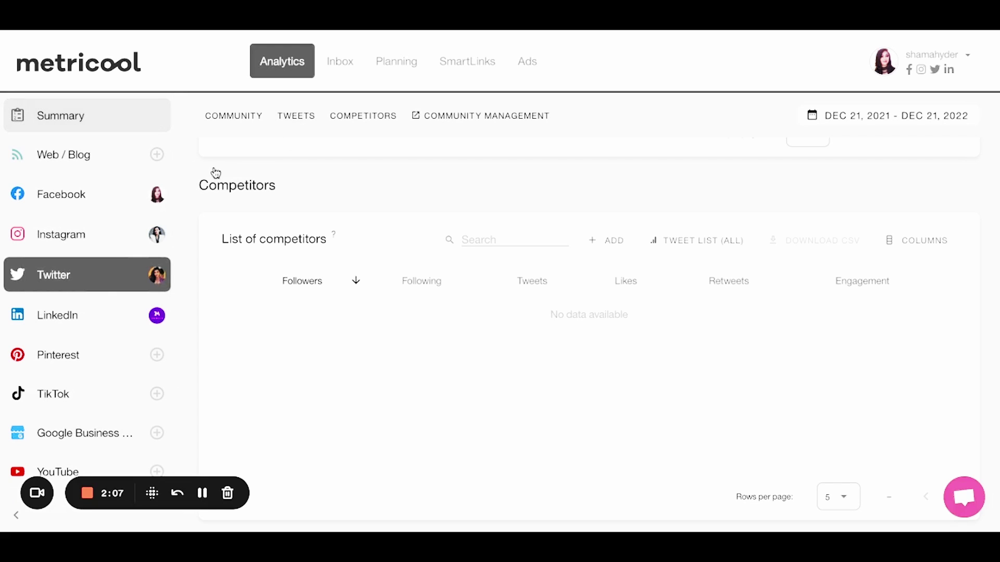
scroll(382, 229, "down", 3)
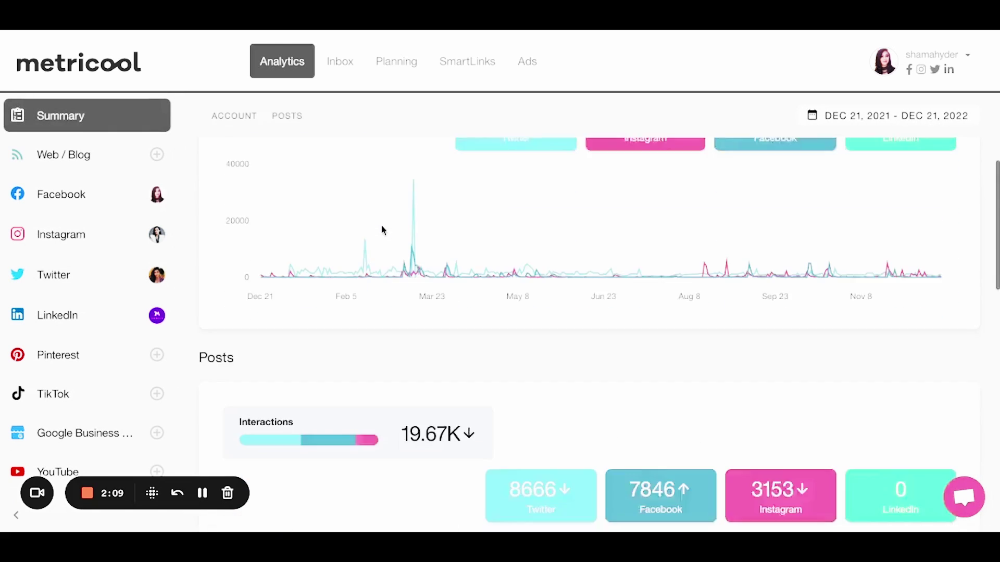
scroll(381, 226, "down", 10)
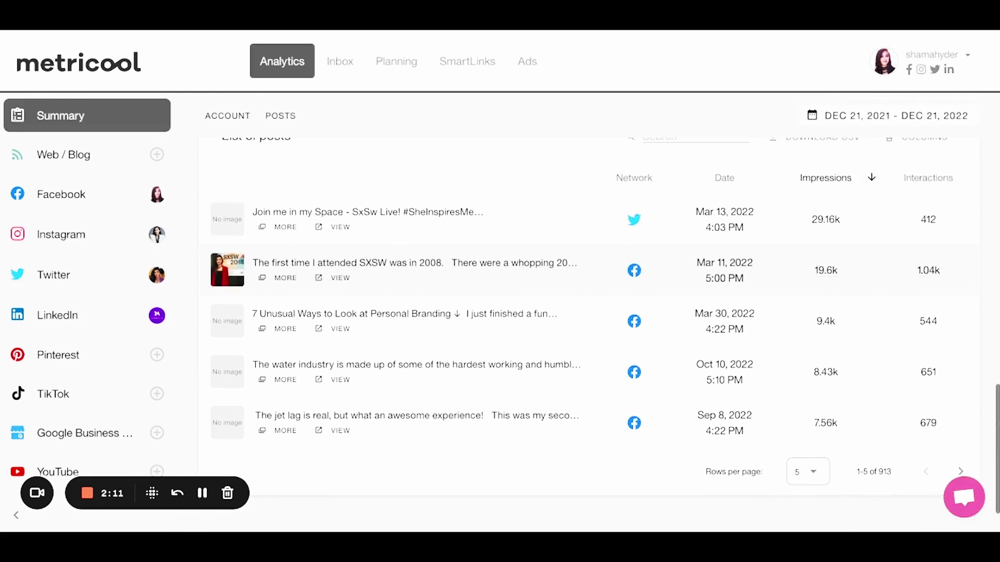
scroll(599, 328, "up", 3)
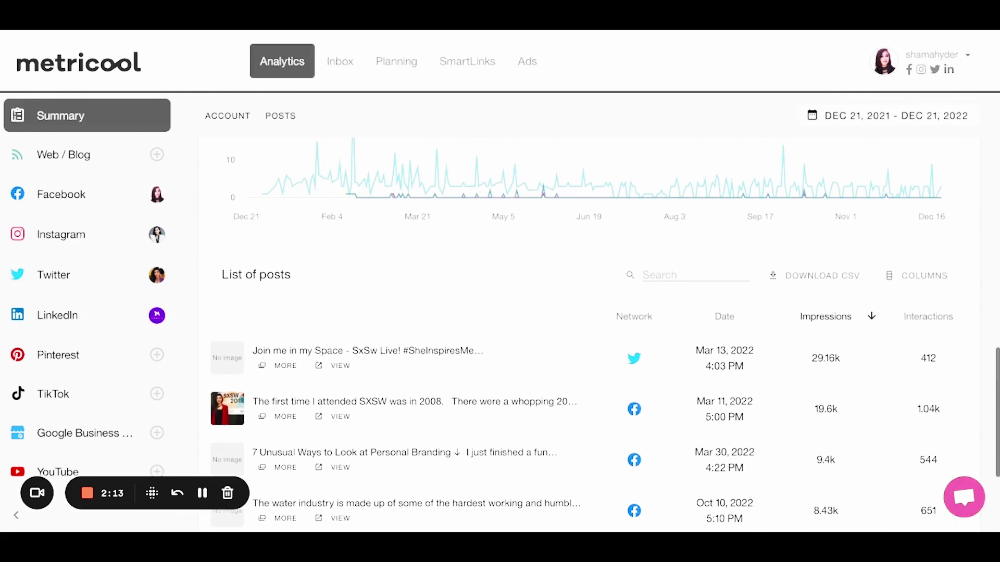
scroll(346, 172, "up", 10)
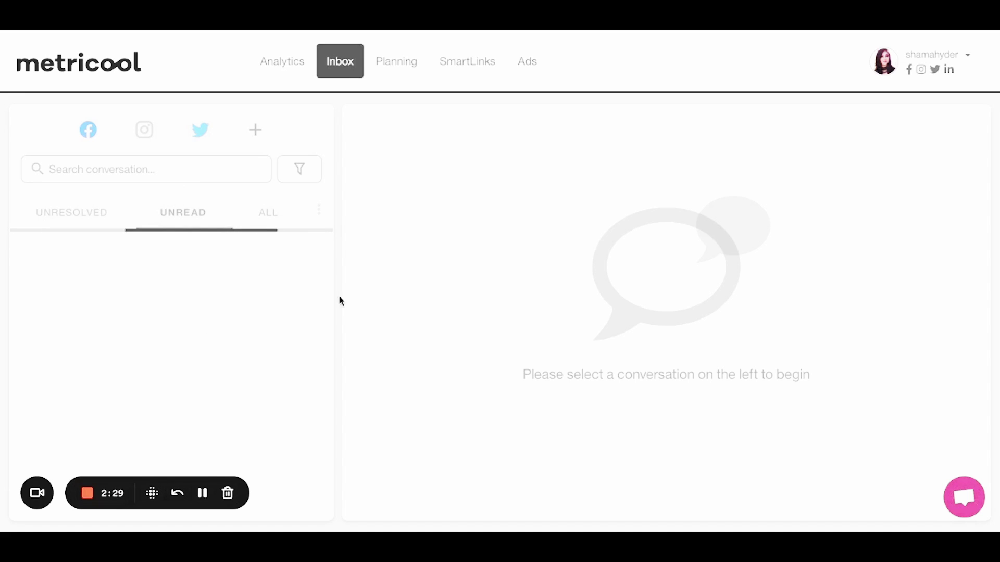
Scroll through the unread Inbox conversations and back to the top, then go to Planning.
scroll(423, 292, "down", 1)
scroll(237, 384, "down", 15)
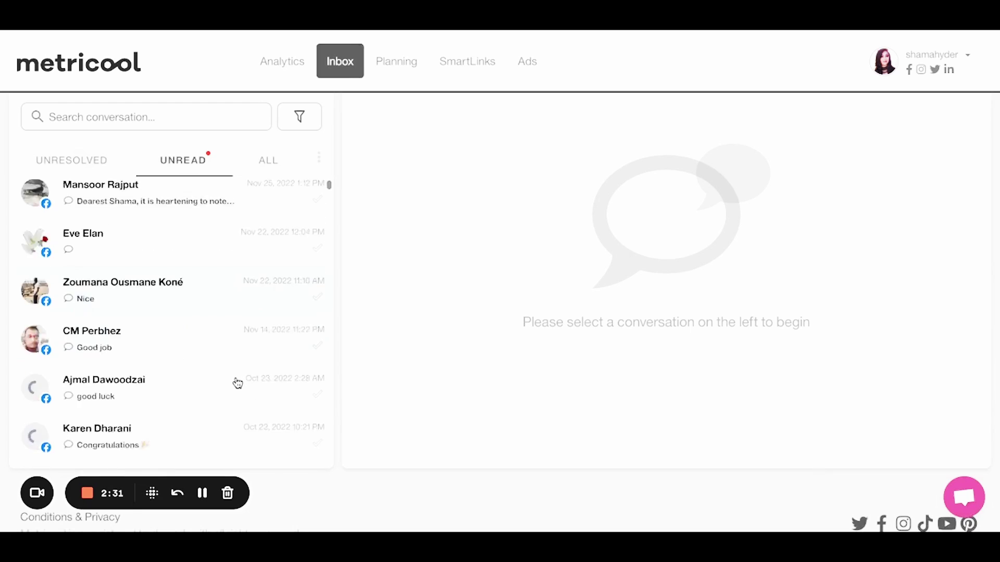
scroll(237, 384, "down", 5)
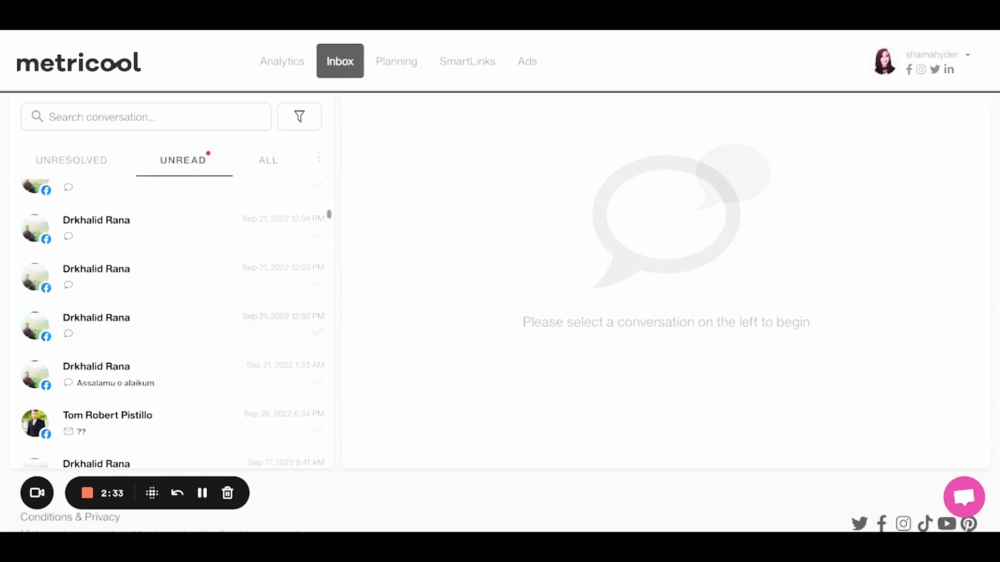
scroll(237, 383, "up", 20)
scroll(172, 323, "up", 2)
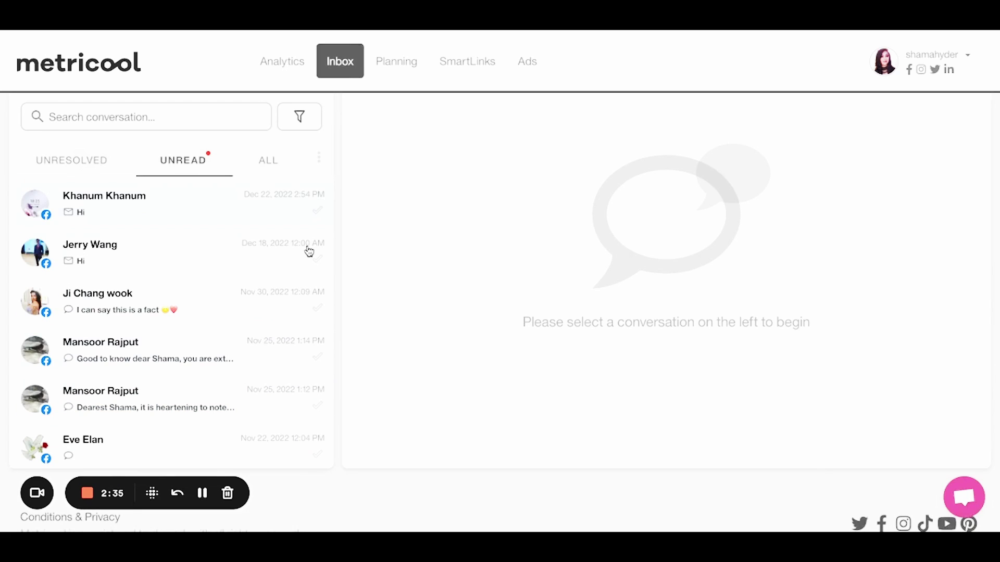
scroll(310, 252, "up", 2)
scroll(227, 377, "down", 15)
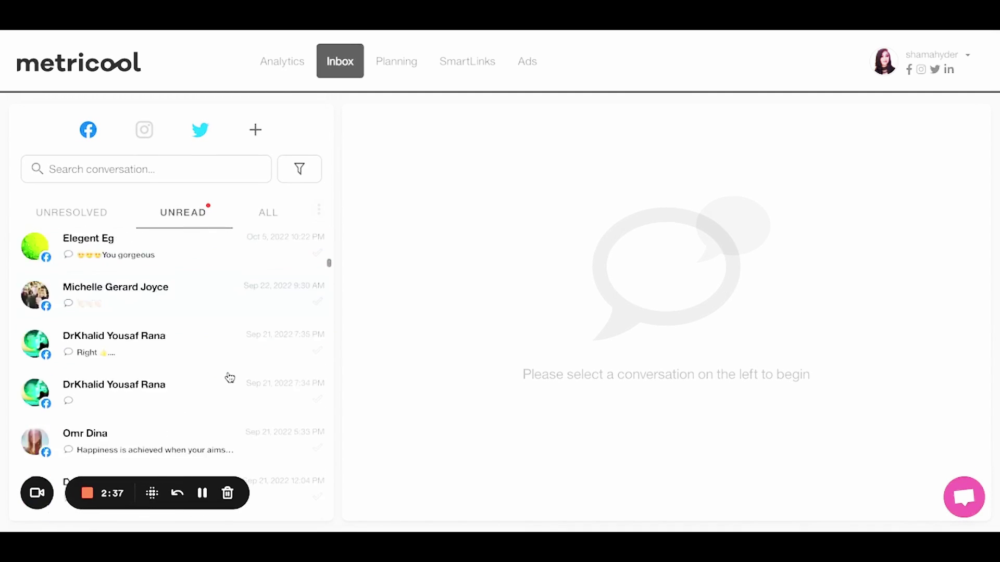
scroll(229, 378, "down", 20)
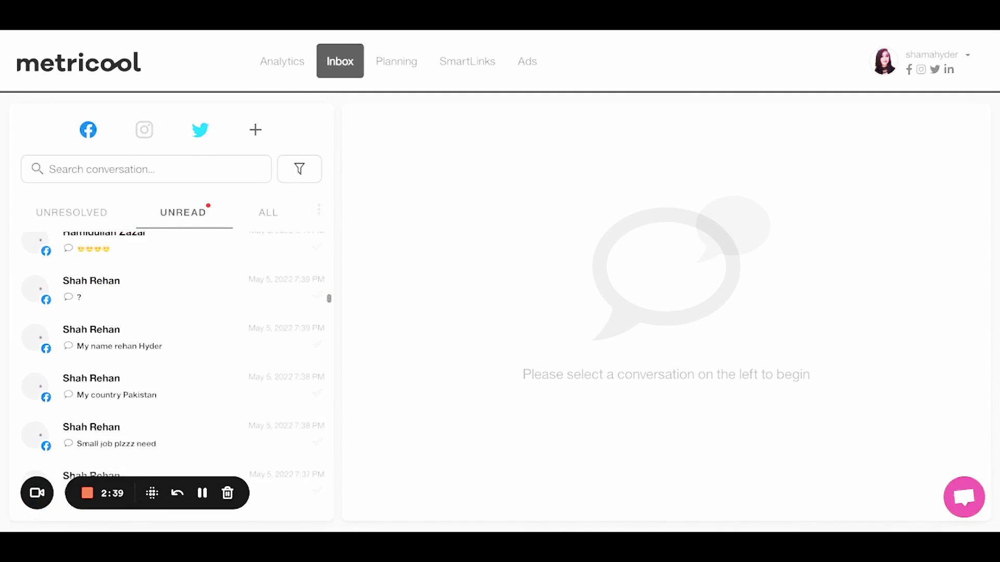
scroll(171, 375, "down", 20)
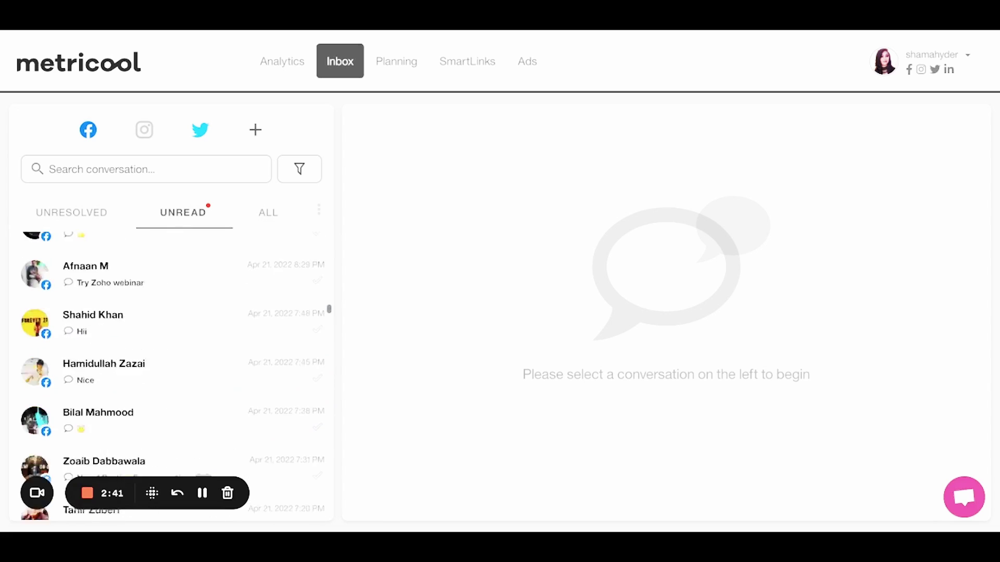
scroll(249, 298, "up", 20)
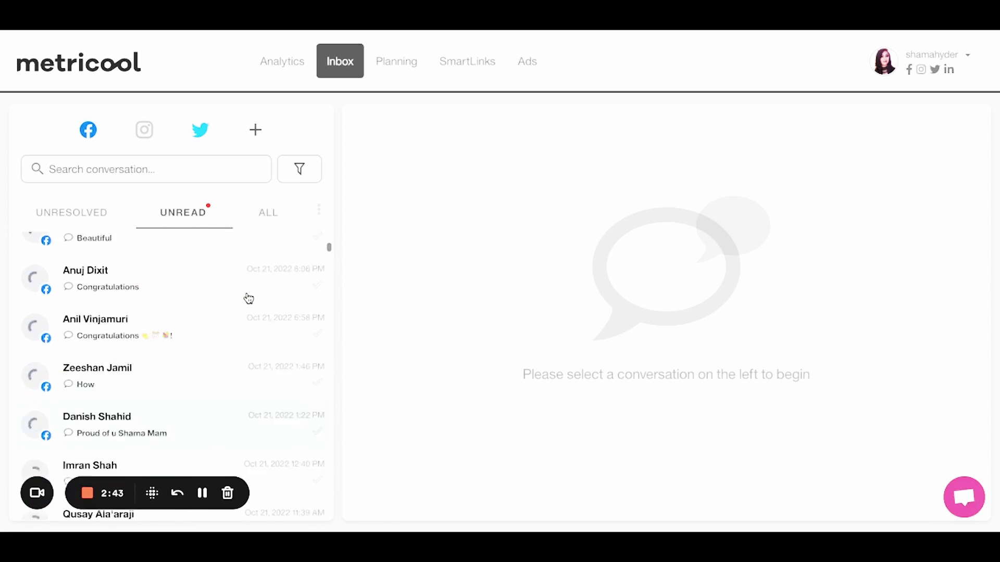
scroll(248, 299, "up", 10)
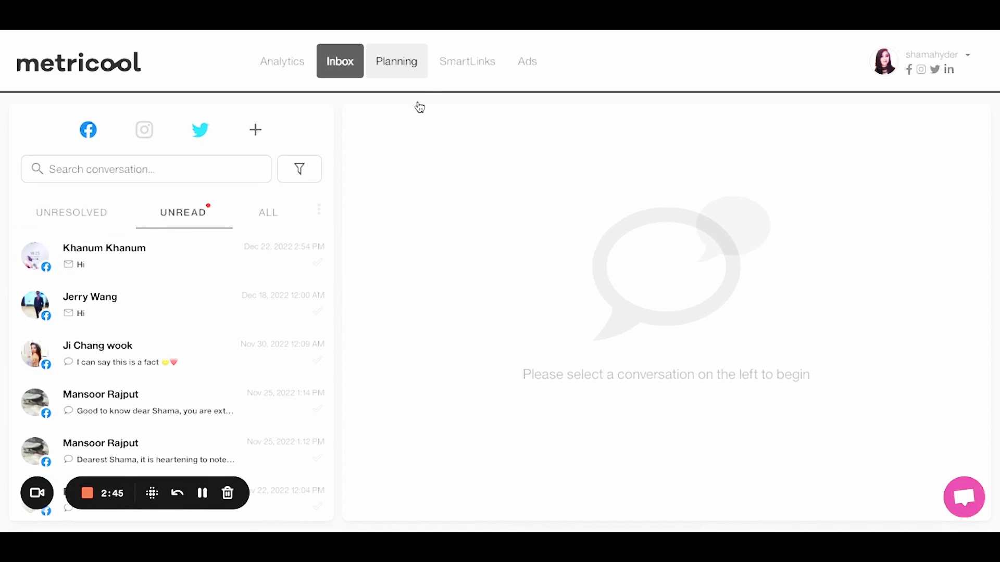
left_click(411, 75)
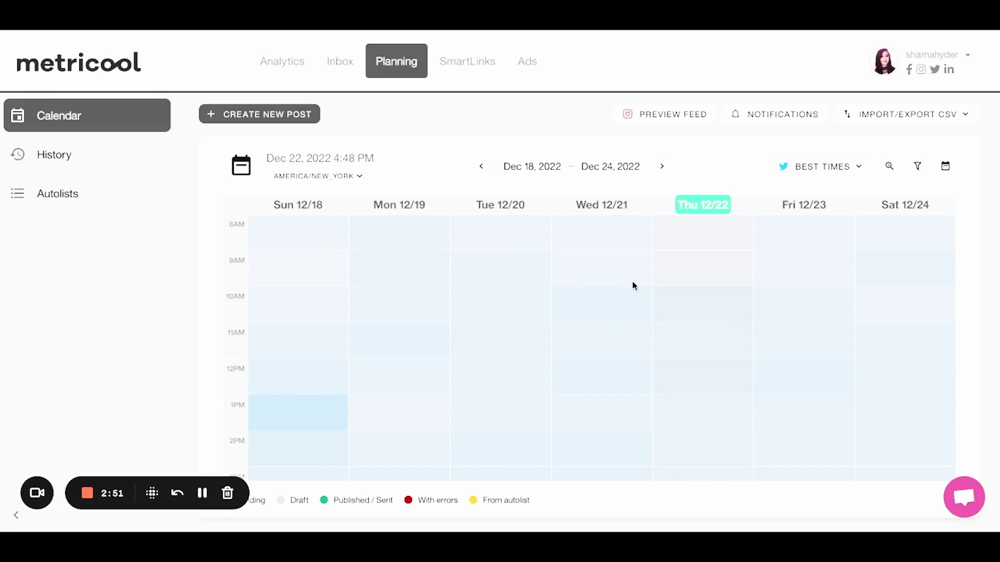
Show the BEST TIMES options on the weekly planning calendar, with Twitter selected.
left_click(822, 167)
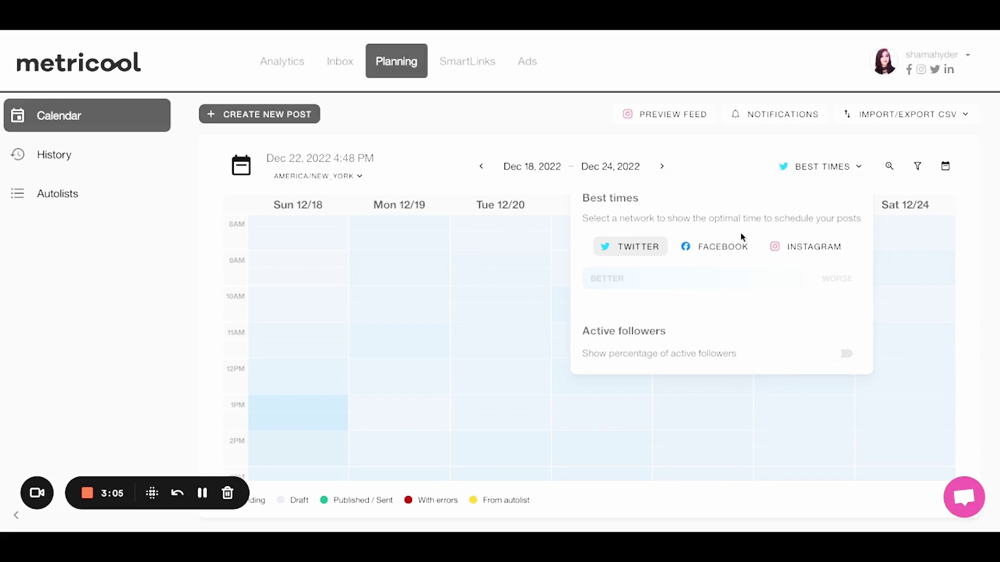
Close the best-times options and scroll the Dec 18–24 calendar to review Twitter best-time shading.
left_click(726, 188)
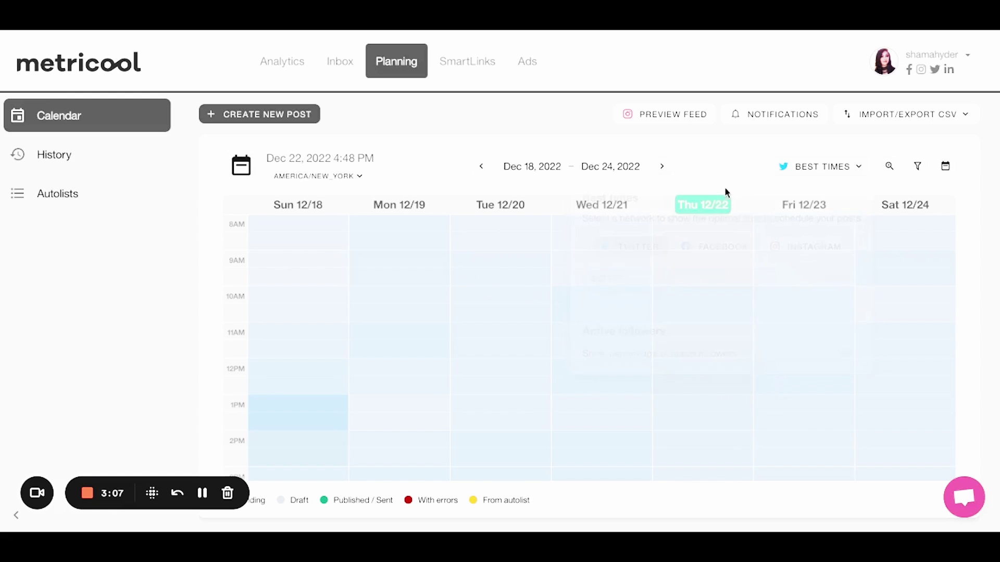
scroll(626, 319, "down", 5)
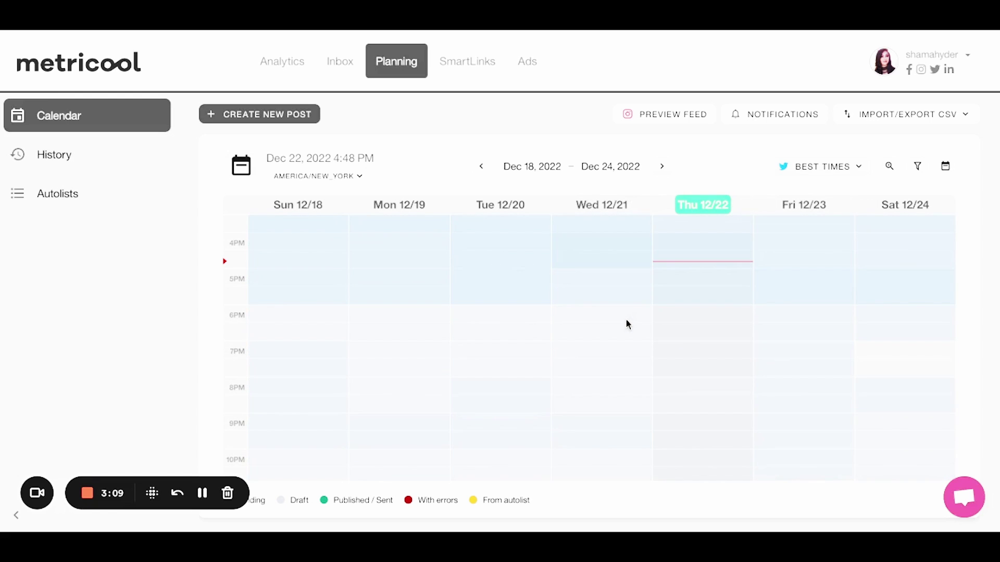
scroll(626, 320, "up", 4)
scroll(626, 319, "up", 2)
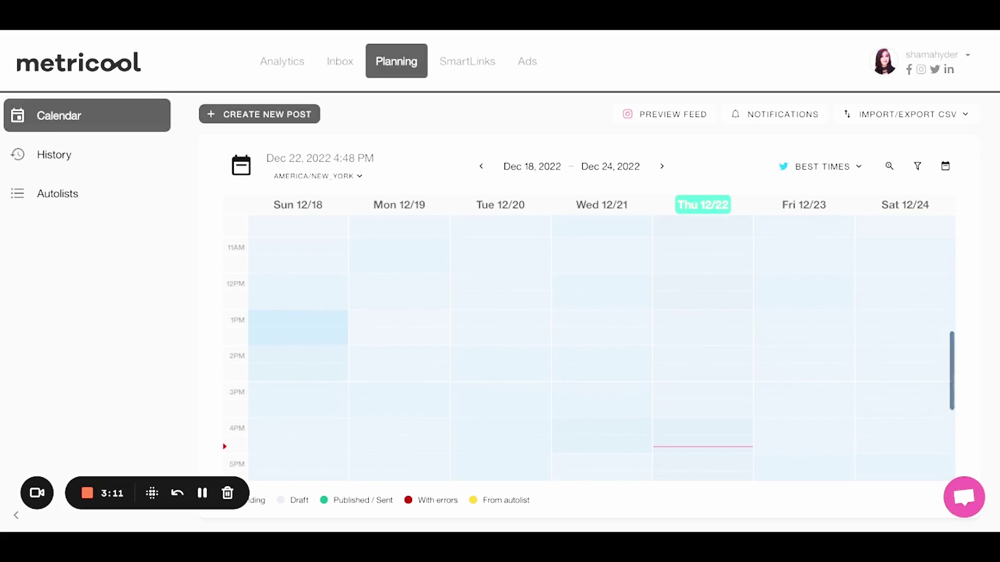
scroll(601, 348, "up", 1)
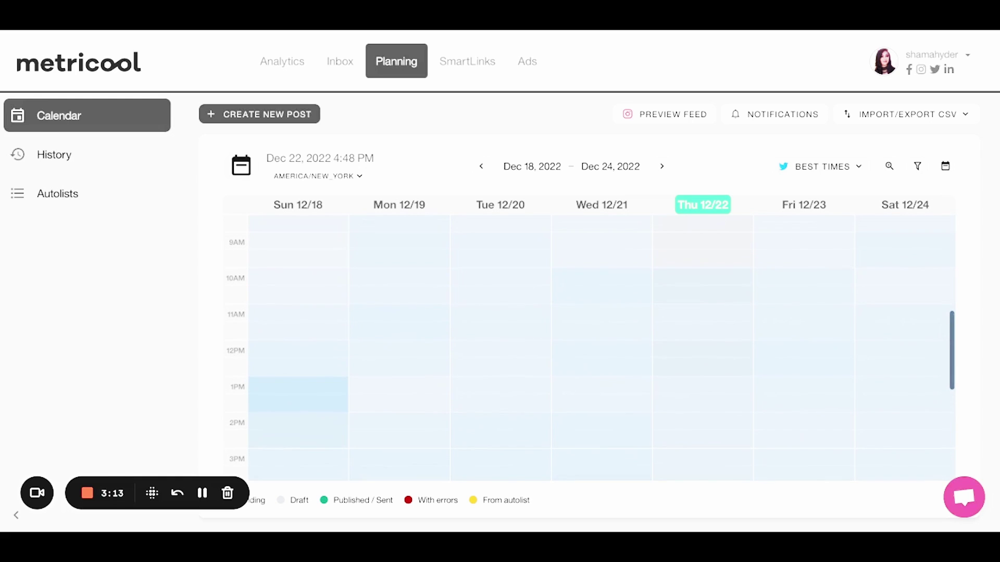
scroll(591, 349, "down", 2)
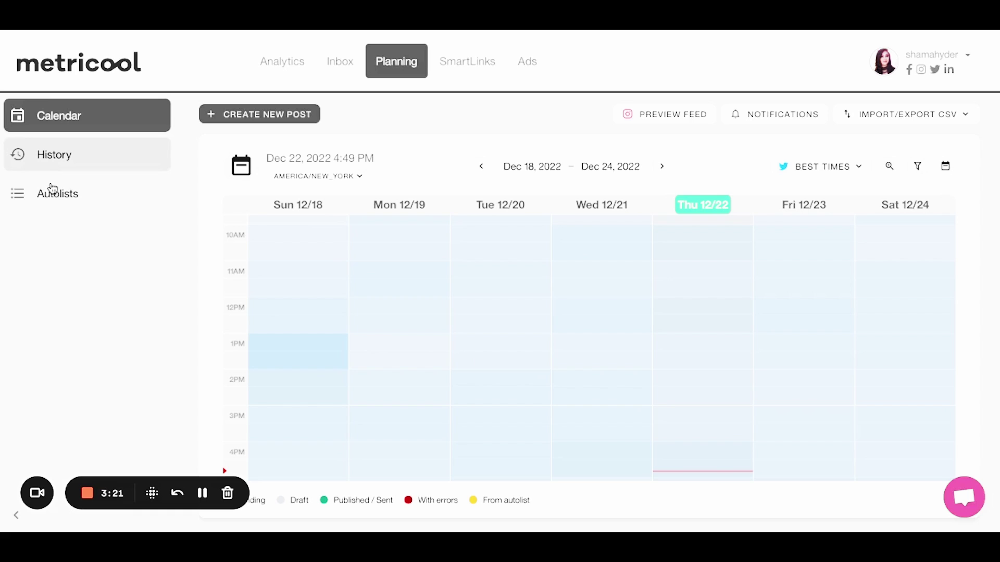
Start a new post, then cancel it and confirm discarding the empty draft.
left_click(244, 115)
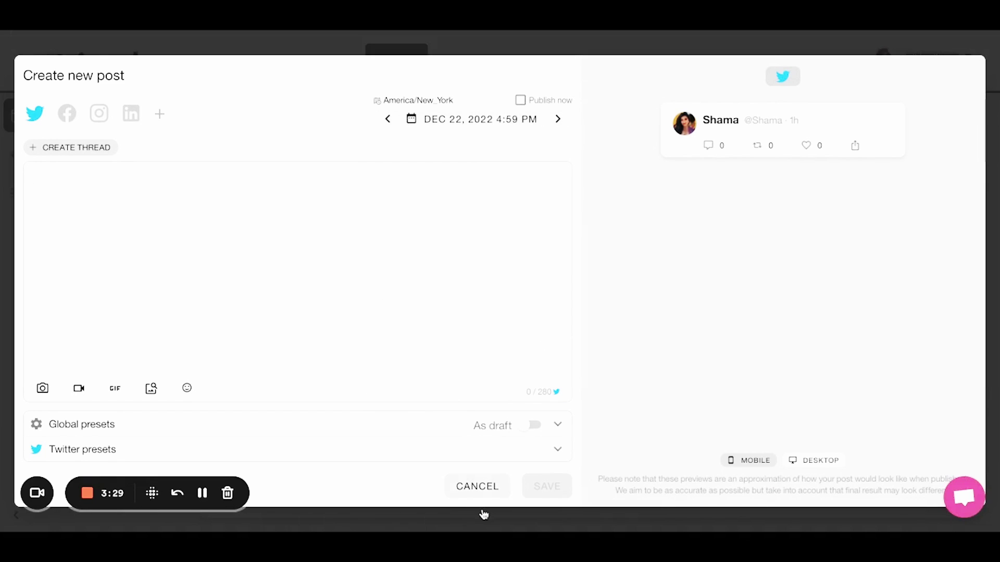
left_click(477, 489)
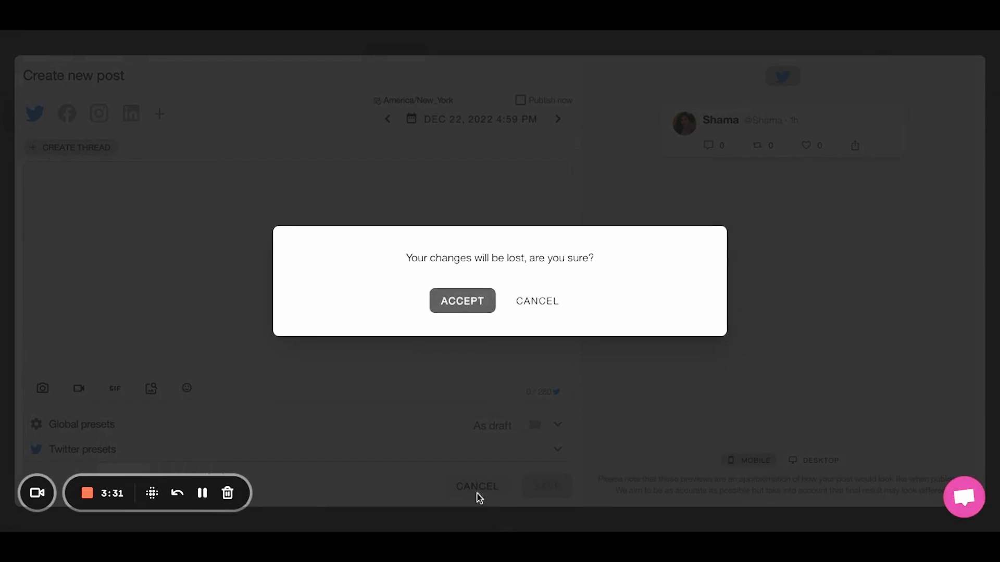
left_click(480, 309)
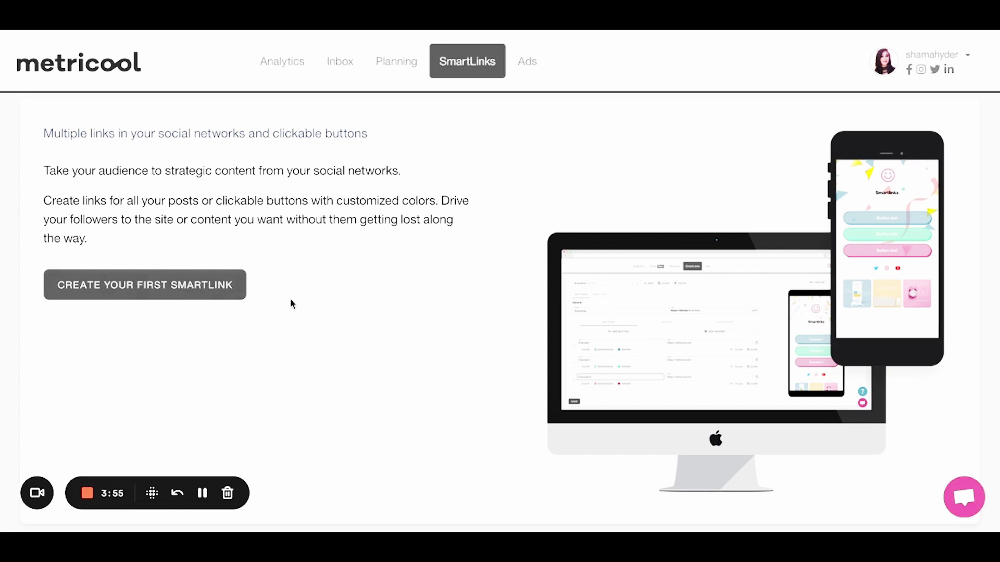
Scroll through the SmartLinks intro page about multiple links and social network buttons.
scroll(290, 304, "down", 1)
scroll(291, 300, "down", 1)
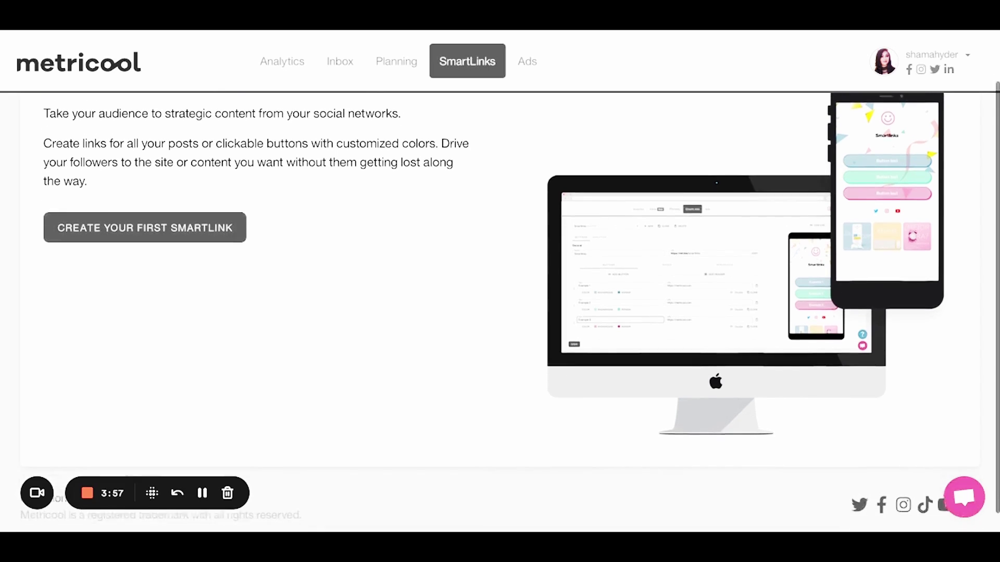
scroll(400, 170, "up", 2)
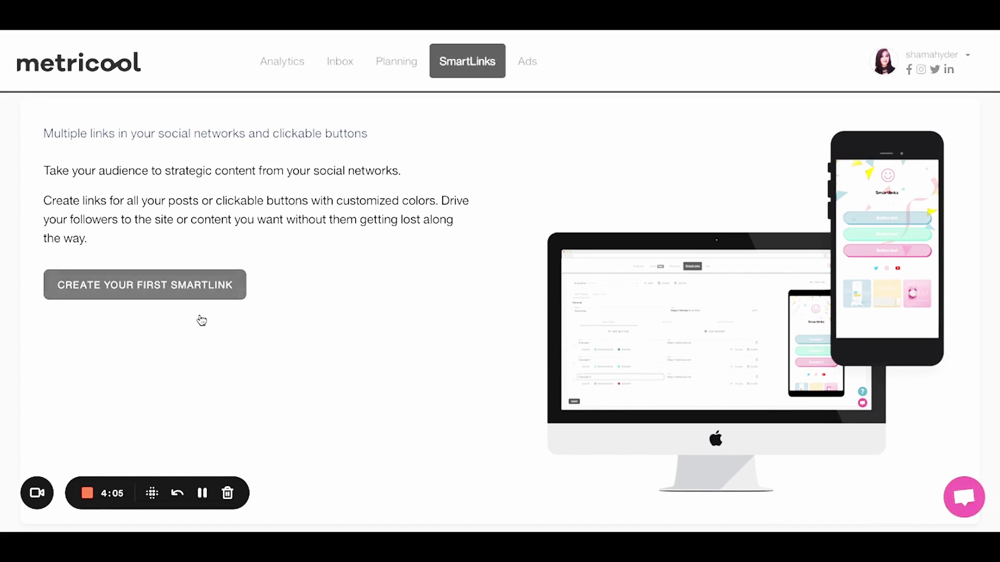
Open the Ads section and scroll through the Campaigns and Recommendations pages.
left_click(525, 61)
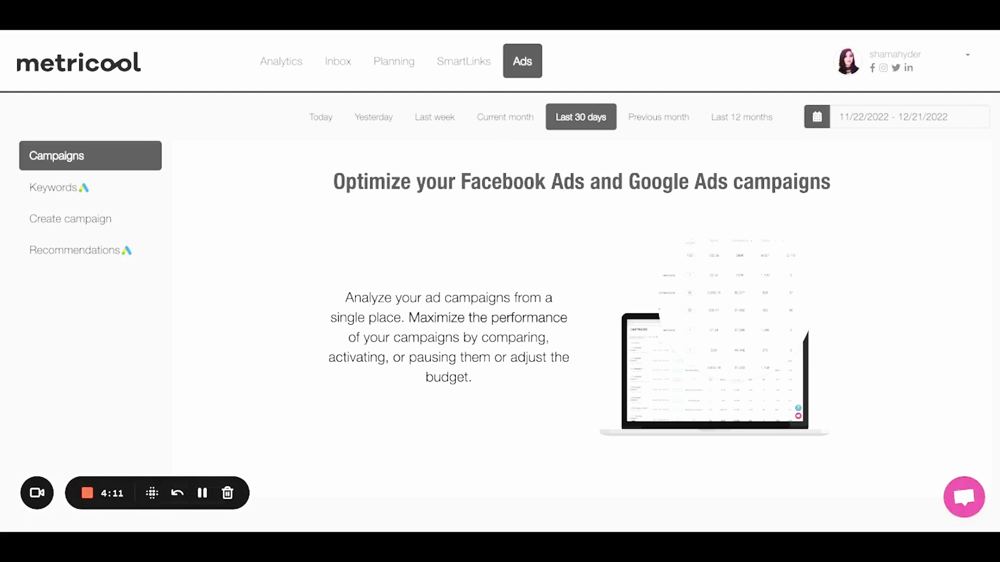
scroll(564, 242, "down", 3)
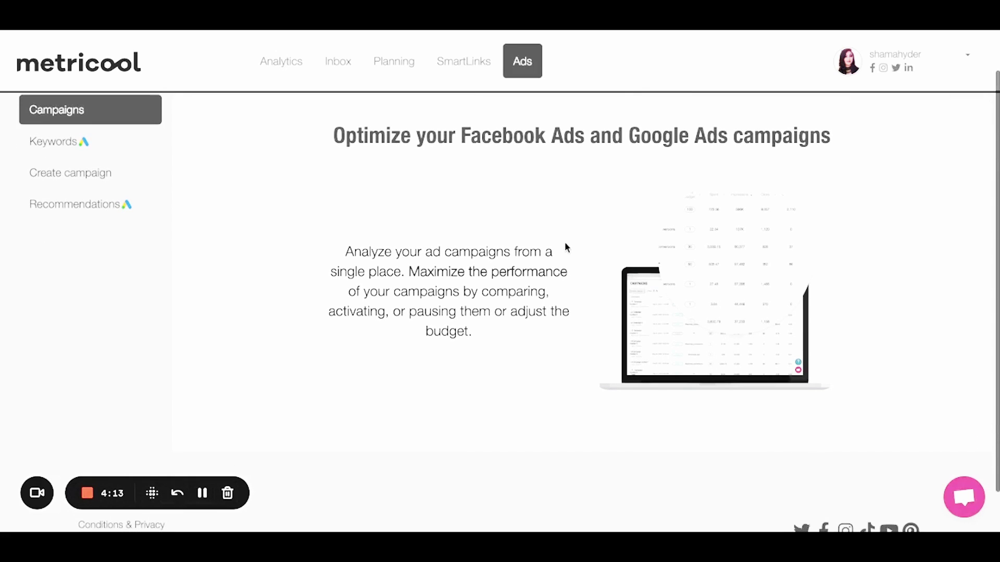
scroll(565, 242, "up", 3)
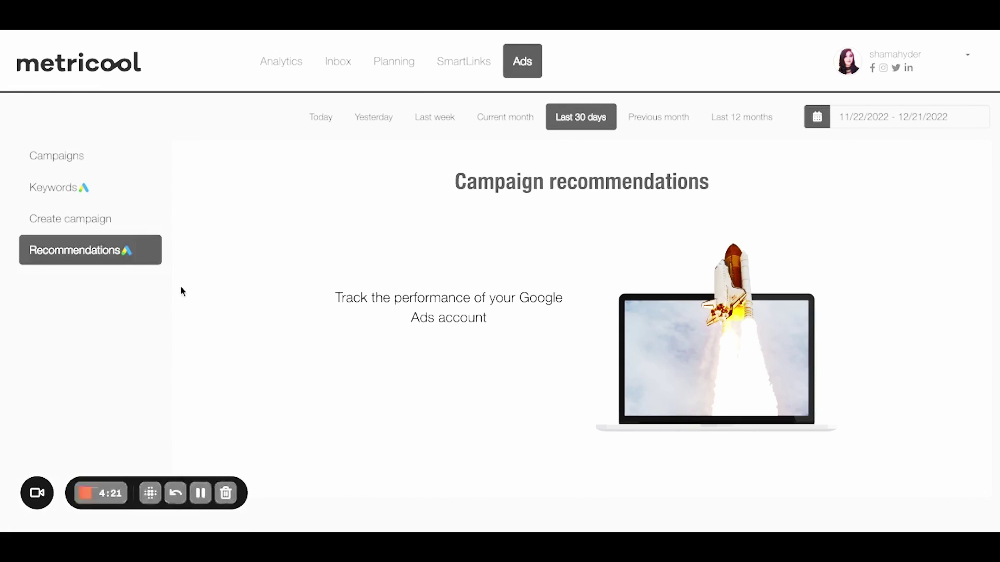
scroll(180, 287, "down", 3)
scroll(180, 288, "up", 3)
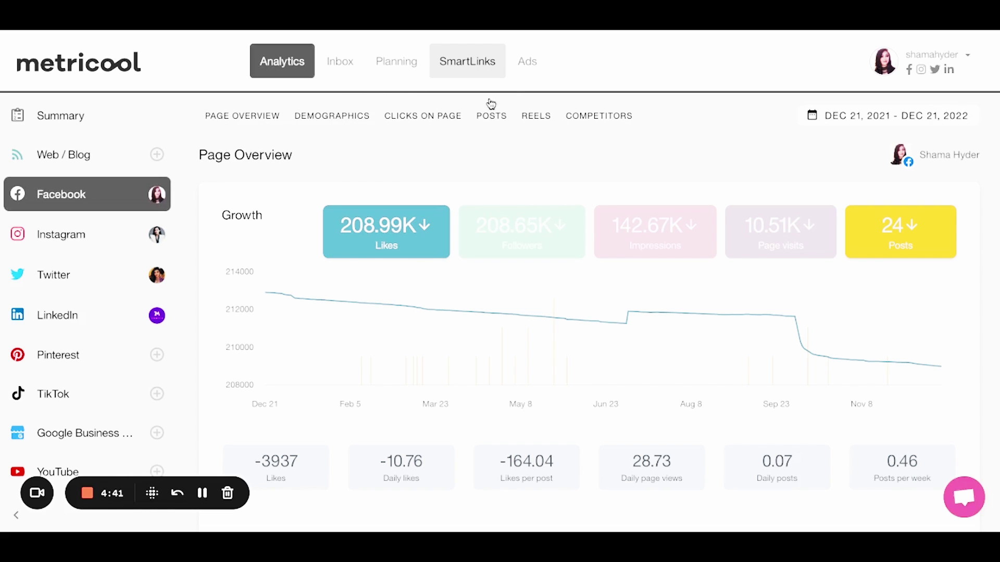
scroll(113, 340, "down", 2)
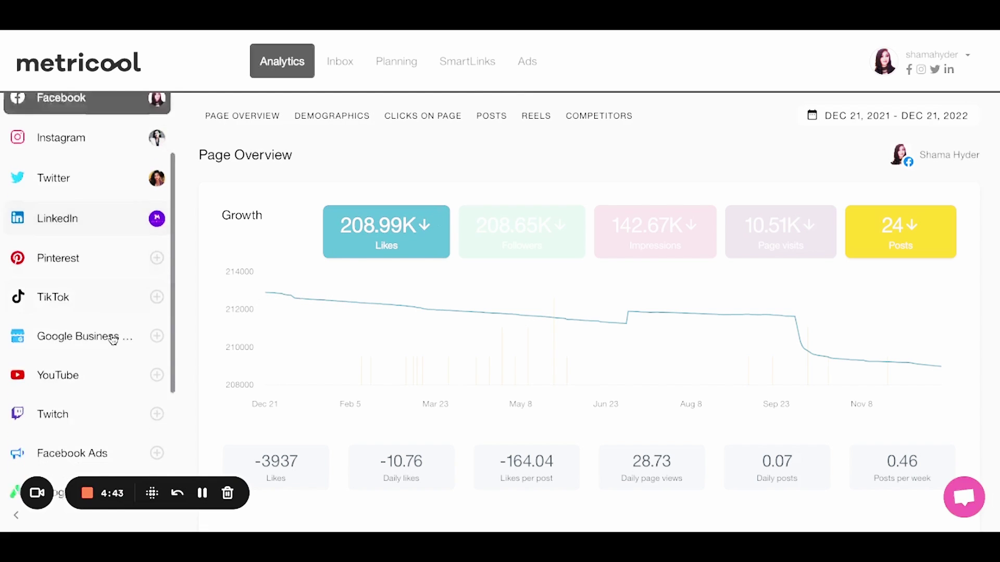
scroll(113, 340, "down", 3)
scroll(504, 280, "down", 10)
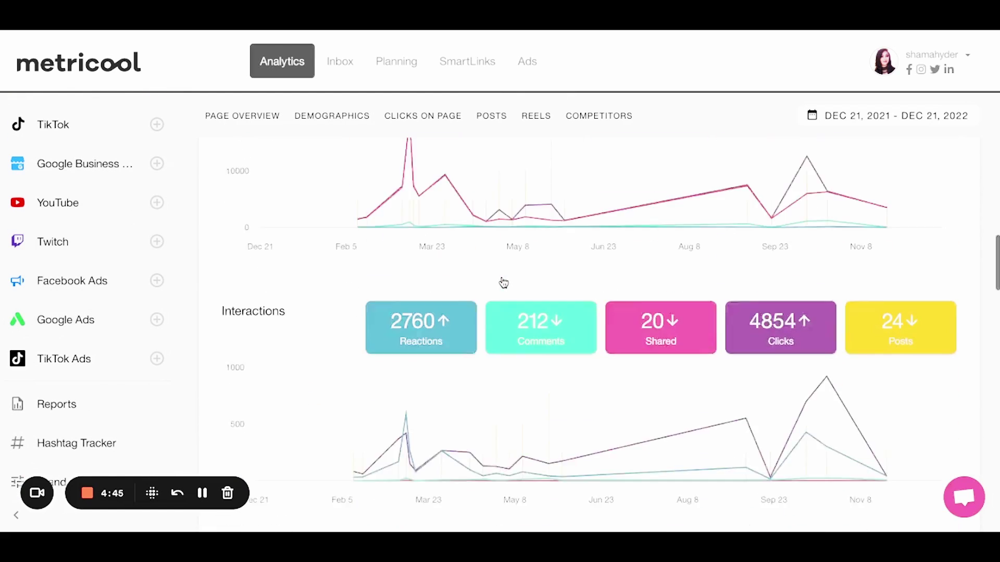
scroll(504, 283, "down", 4)
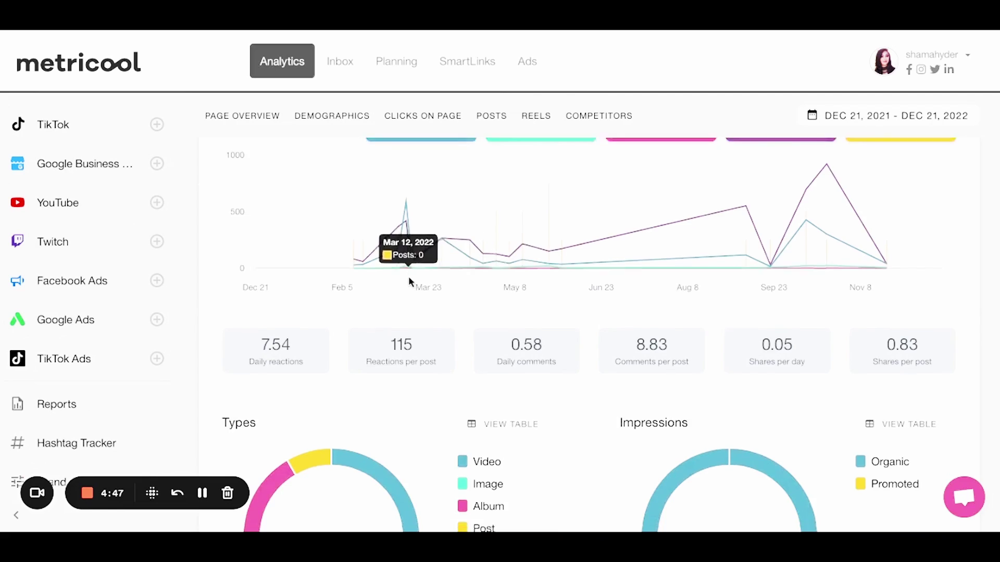
scroll(408, 276, "down", 6)
scroll(408, 278, "down", 3)
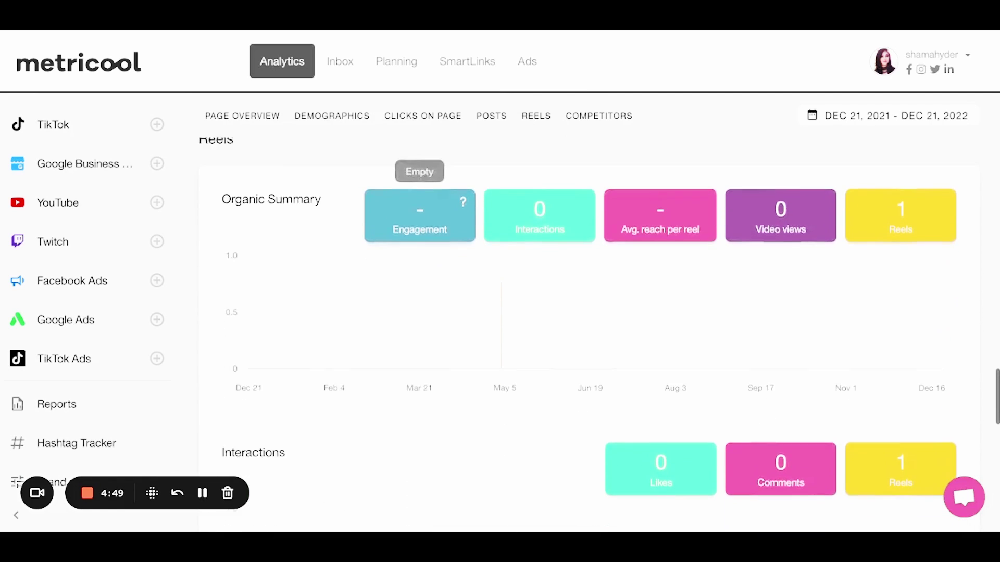
scroll(408, 276, "down", 3)
scroll(408, 276, "down", 3)
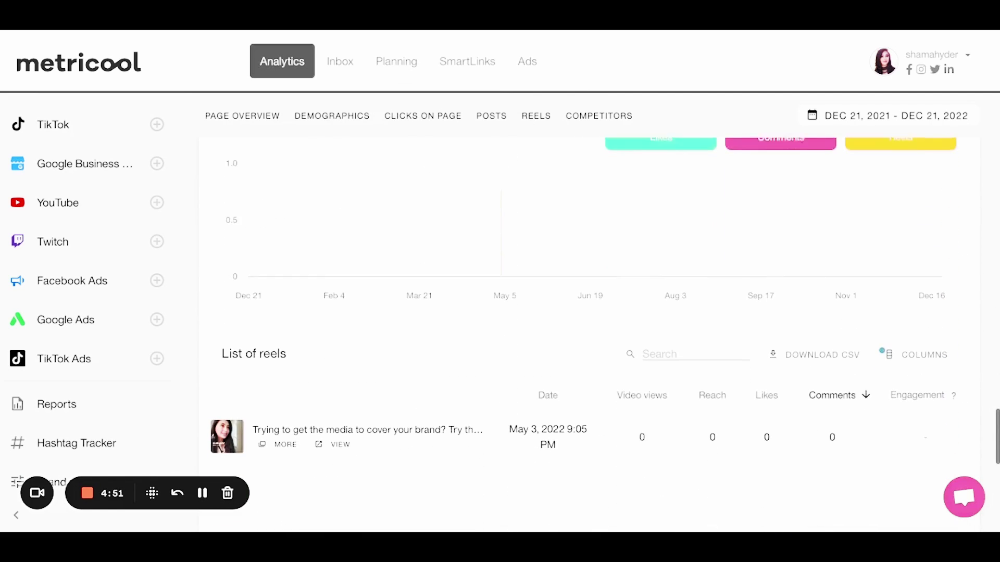
scroll(599, 333, "down", 2)
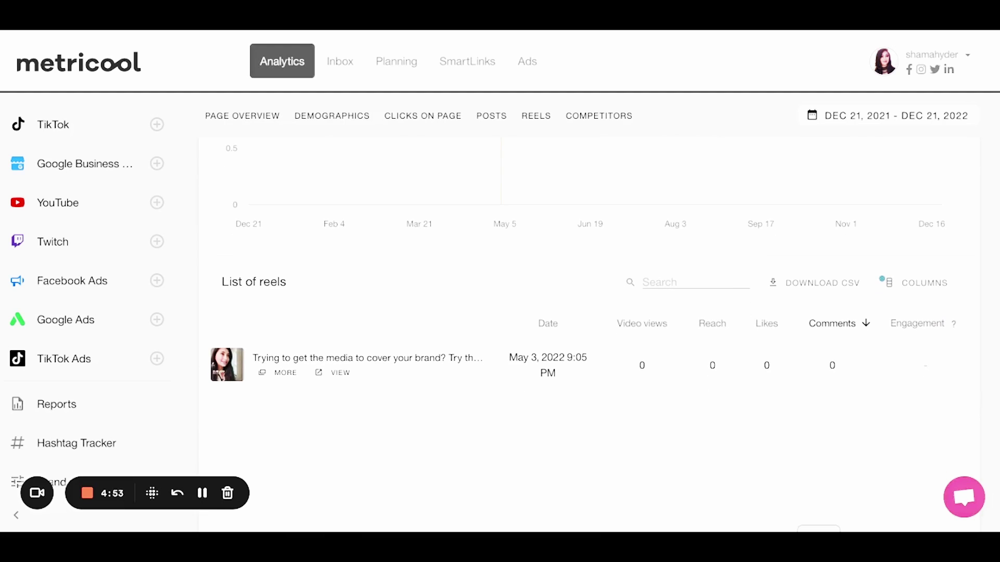
scroll(599, 333, "up", 15)
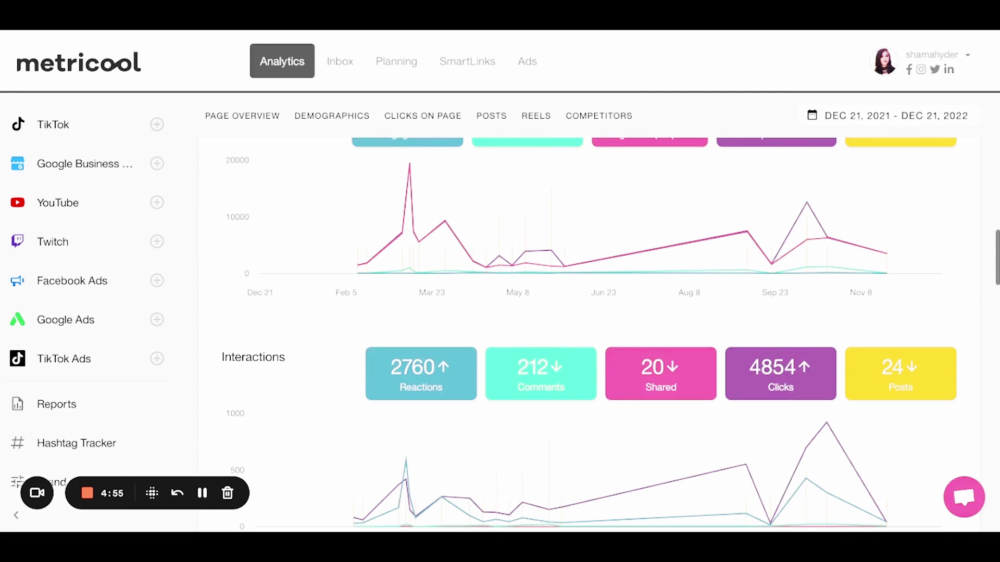
scroll(599, 333, "up", 8)
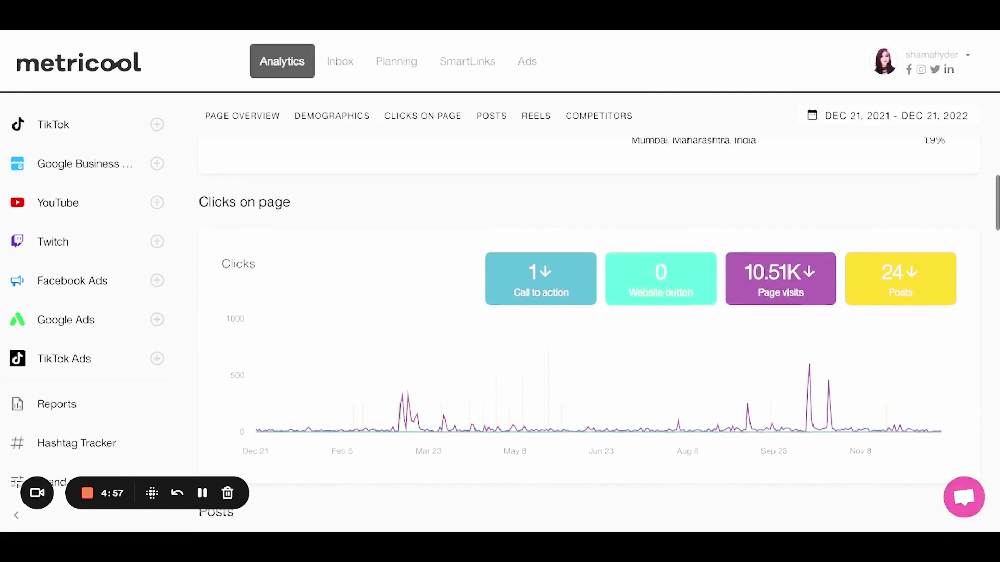
scroll(598, 334, "up", 2)
scroll(599, 333, "up", 5)
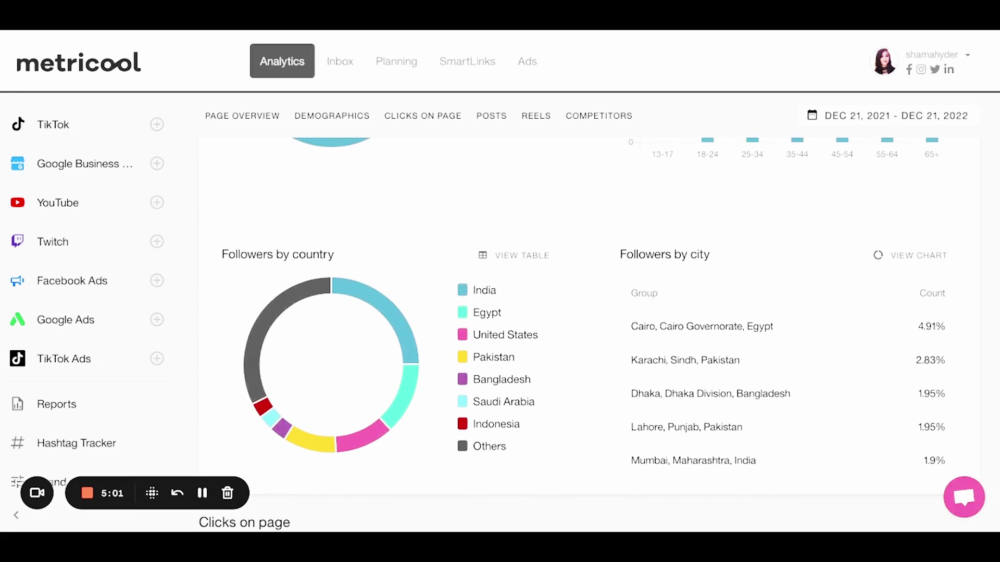
scroll(598, 334, "up", 15)
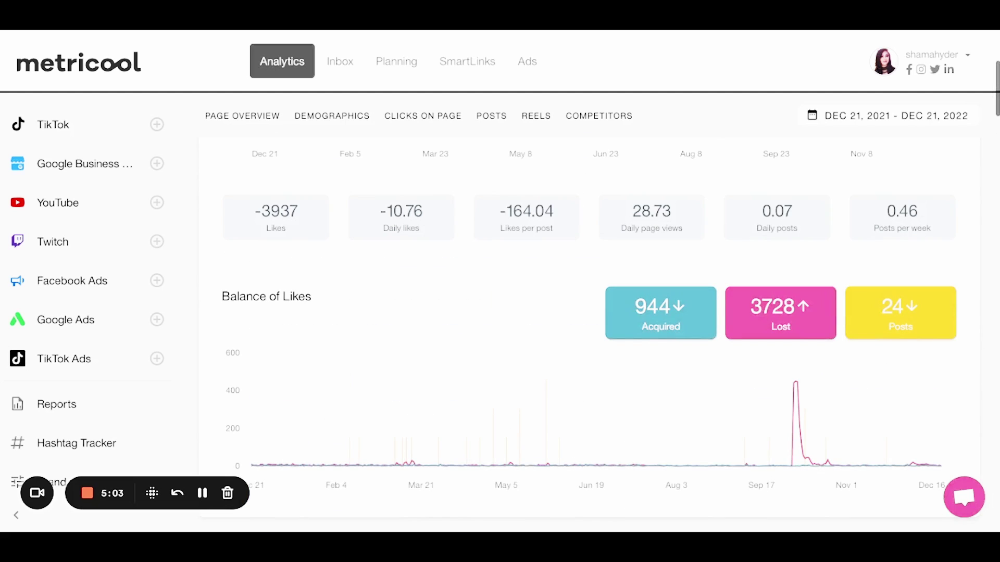
scroll(599, 333, "up", 5)
scroll(598, 333, "down", 11)
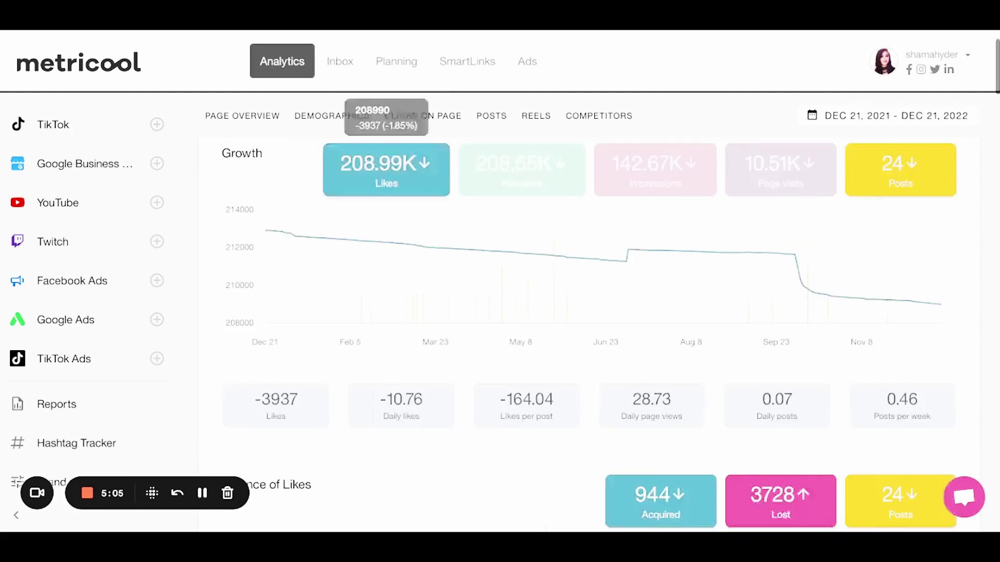
scroll(599, 333, "down", 3)
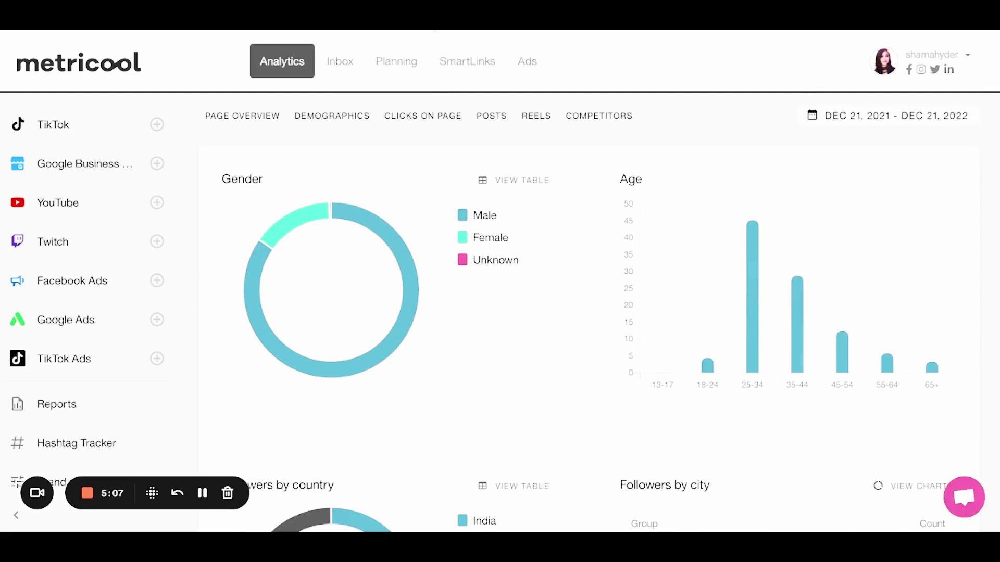
scroll(599, 334, "down", 1)
scroll(426, 301, "down", 1)
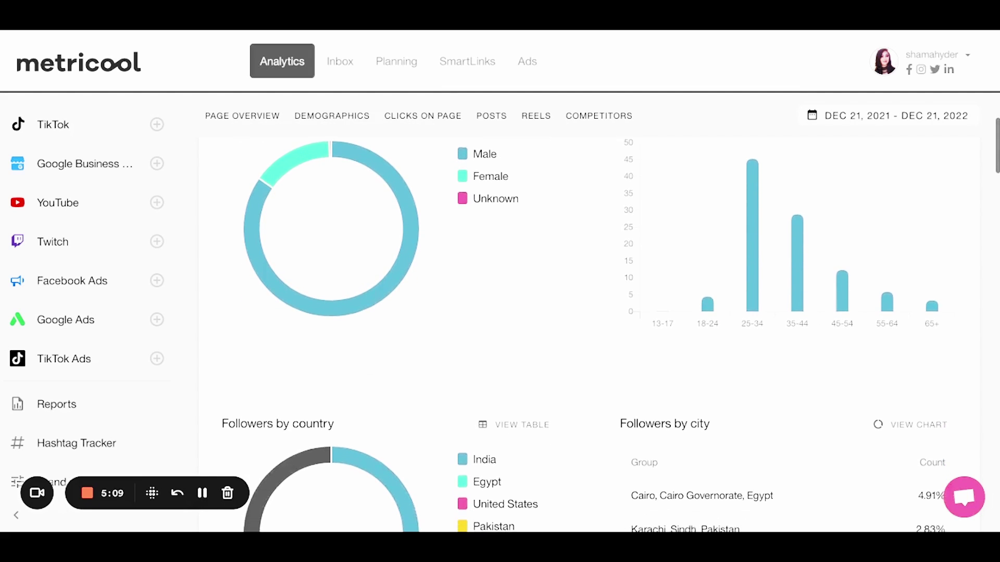
scroll(426, 301, "down", 1)
scroll(426, 300, "down", 10)
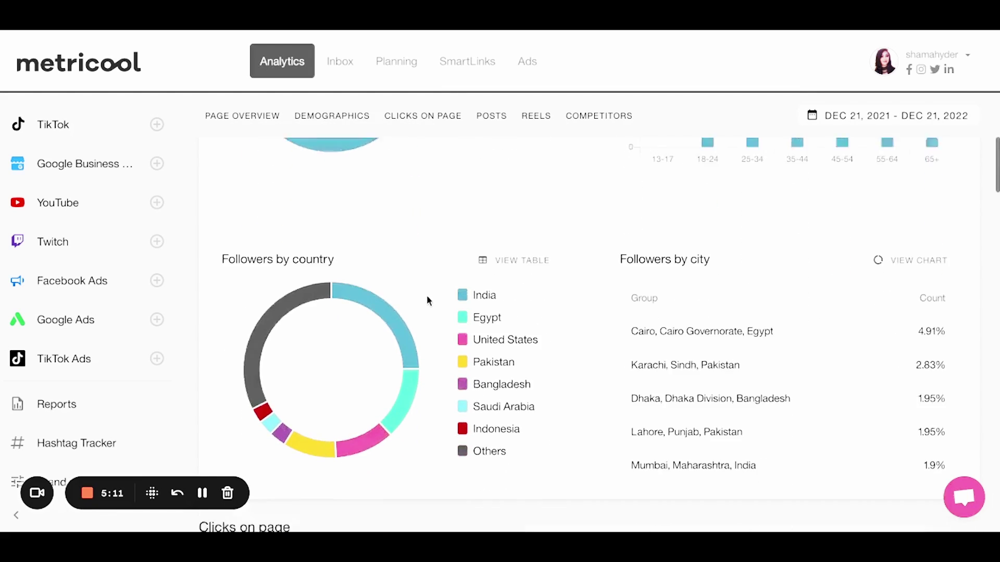
scroll(427, 296, "down", 15)
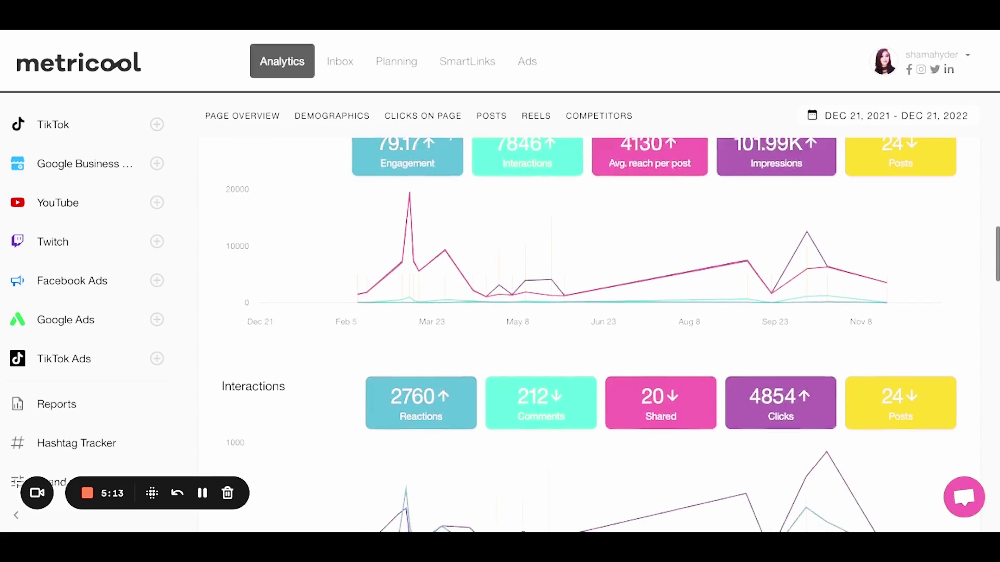
scroll(589, 297, "down", 5)
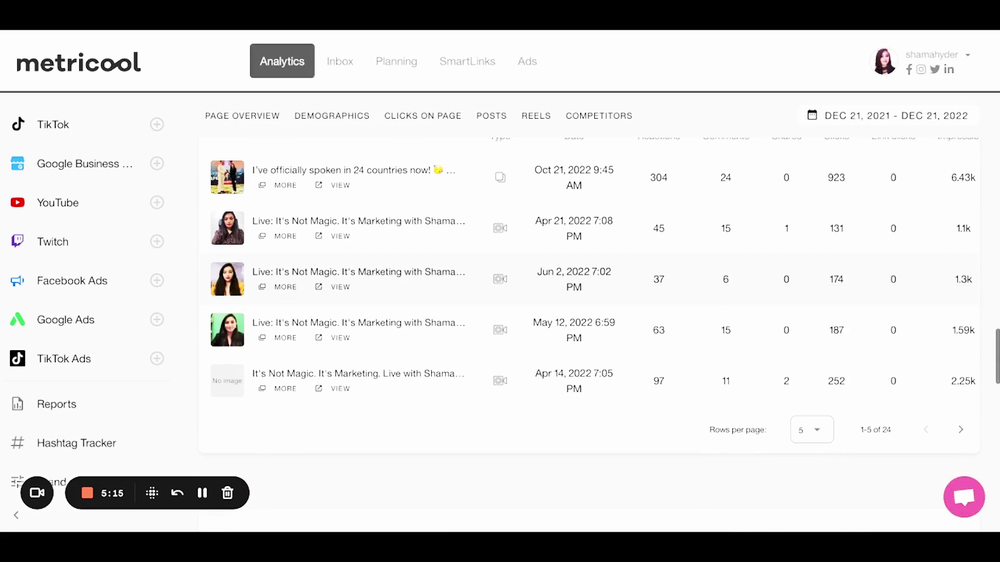
scroll(588, 296, "down", 5)
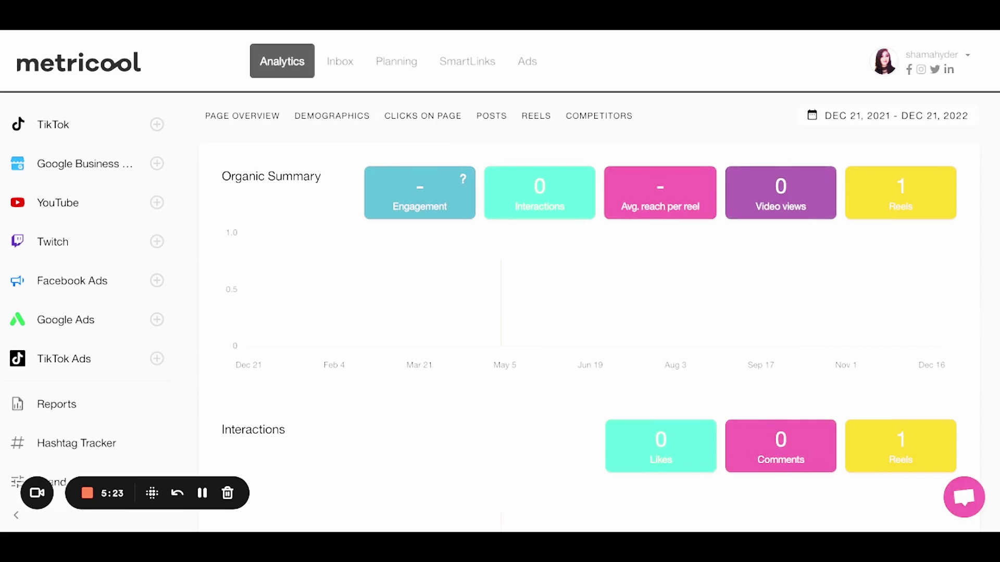
scroll(589, 312, "up", 20)
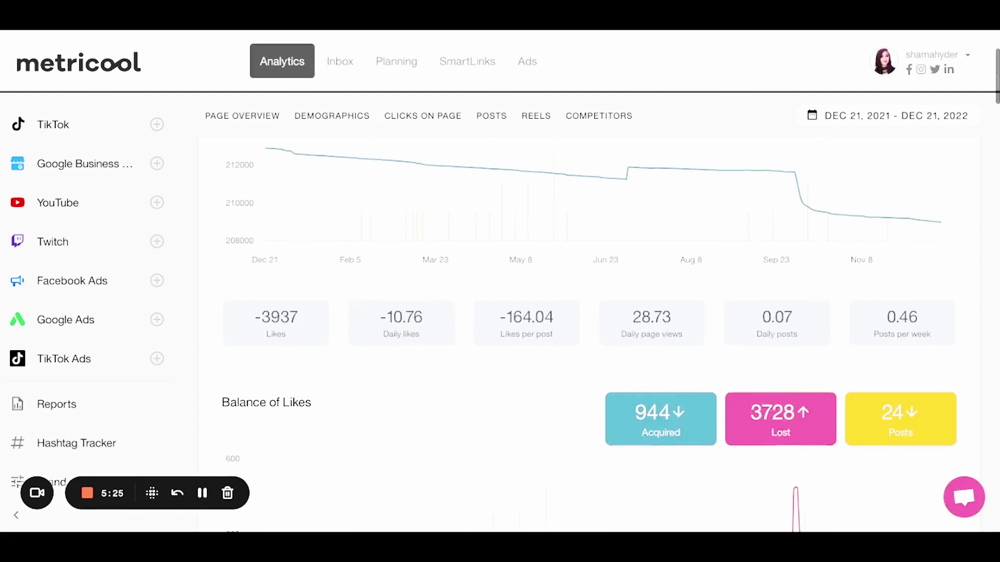